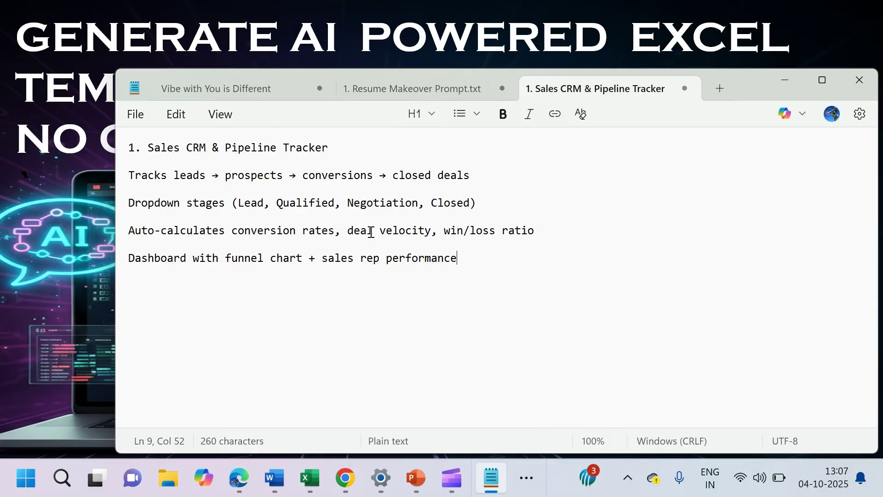
- Copy all the Sales CRM & Pipeline Tracker notes, then switch to ChatGPT and start a new prompt
{"action": "key", "text": "ctrl+a"}
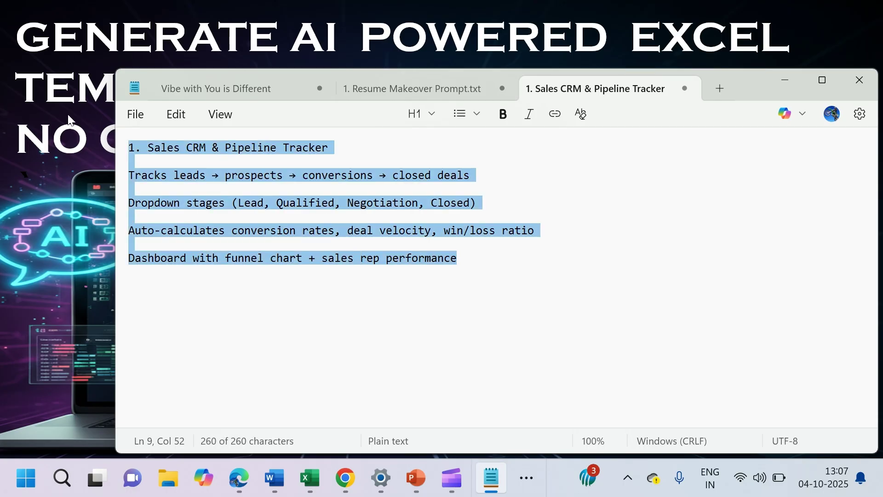
{"action": "key", "text": "alt+Tab"}
{"action": "key", "text": "alt+Tab"}
{"action": "key", "text": "alt+Tab"}
{"action": "key", "text": "alt+Tab"}
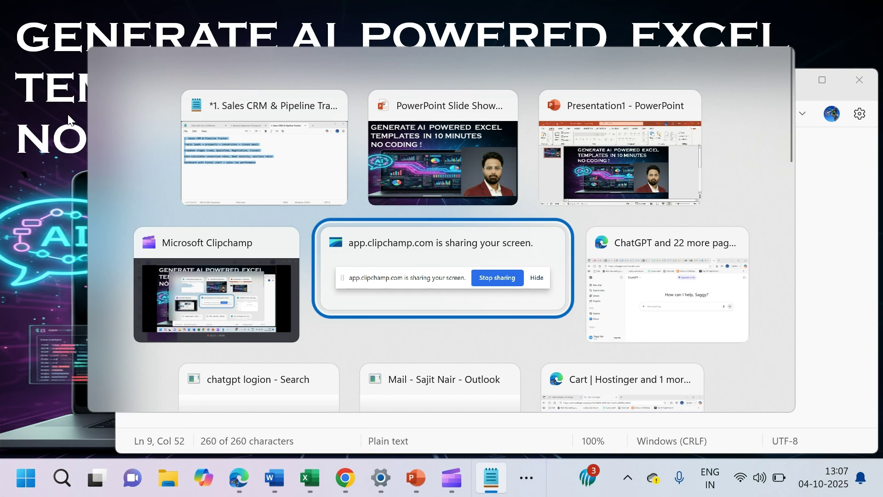
{"action": "key", "text": "alt+Tab"}
{"action": "left_click", "coordinate": [352, 261]}
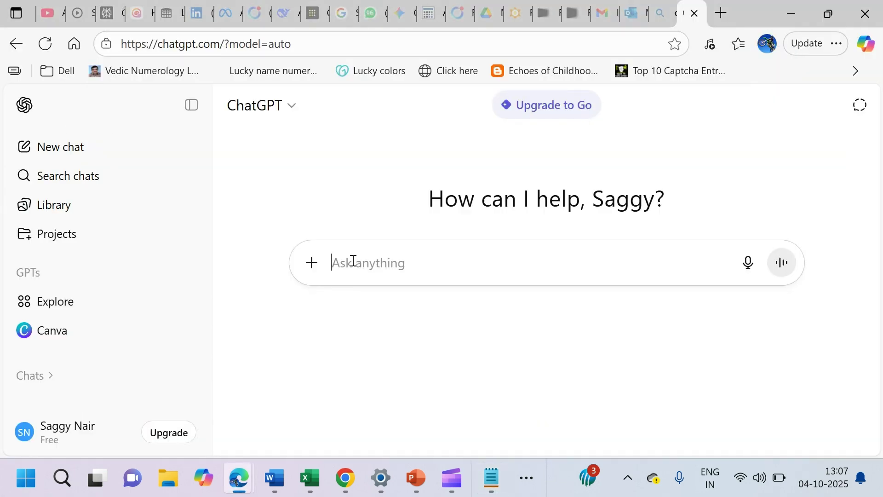
- Begin the prompt with "Act like a top excel coder and also a top notch promptere", dismissing the battery saver notification
{"action": "type", "text": "Act"}
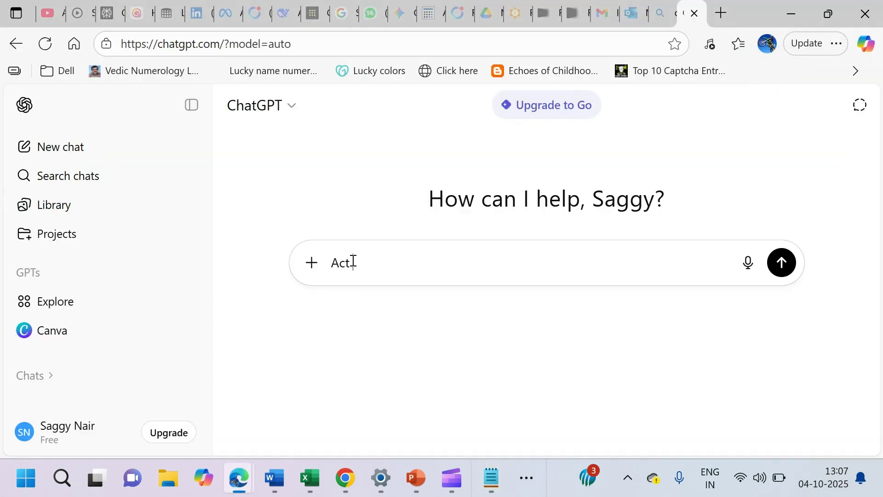
{"action": "type", "text": " like"}
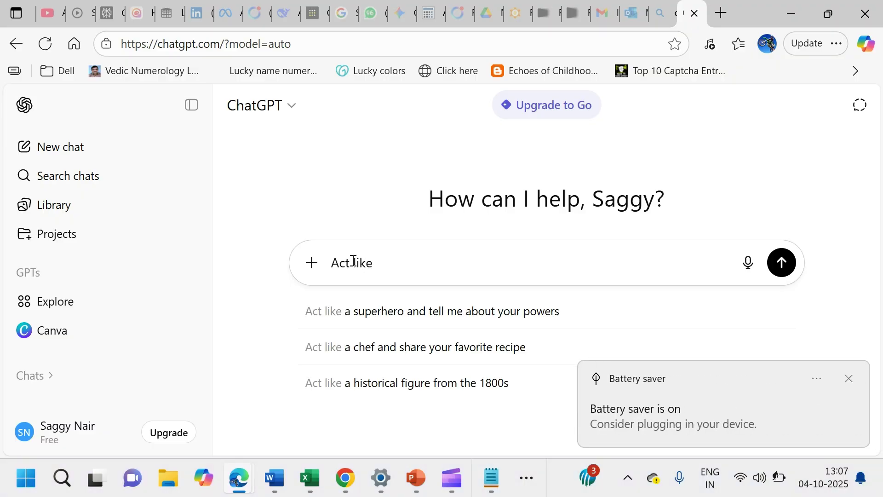
{"action": "left_click", "coordinate": [849, 378]}
{"action": "type", "text": "a "}
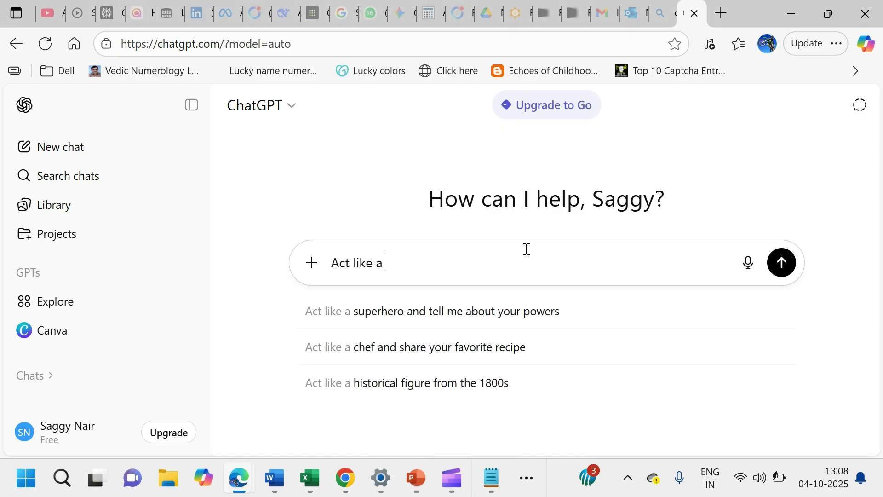
{"action": "type", "text": "top excel "}
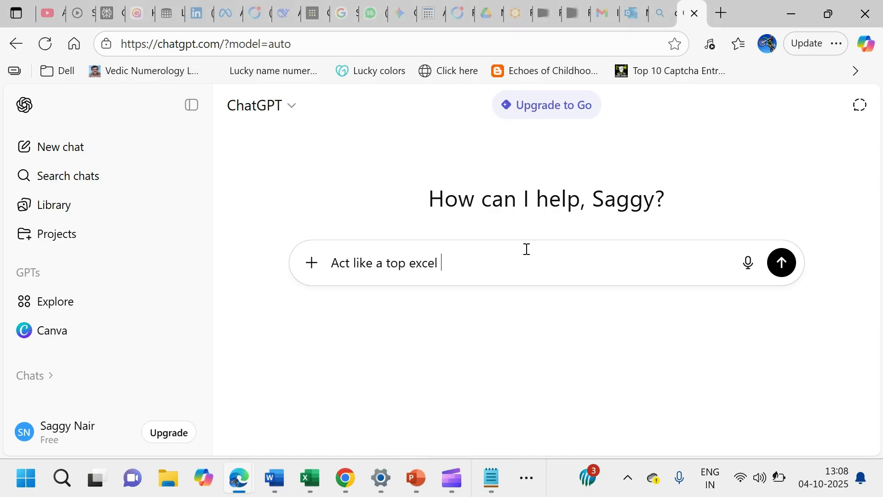
{"action": "type", "text": "coder a"}
{"action": "key", "text": "BackSpace"}
{"action": "key", "text": "BackSpace"}
{"action": "key", "text": "BackSpace"}
{"action": "type", "text": "der and alsi"}
{"action": "key", "text": "BackSpace"}
{"action": "type", "text": "o a top n"}
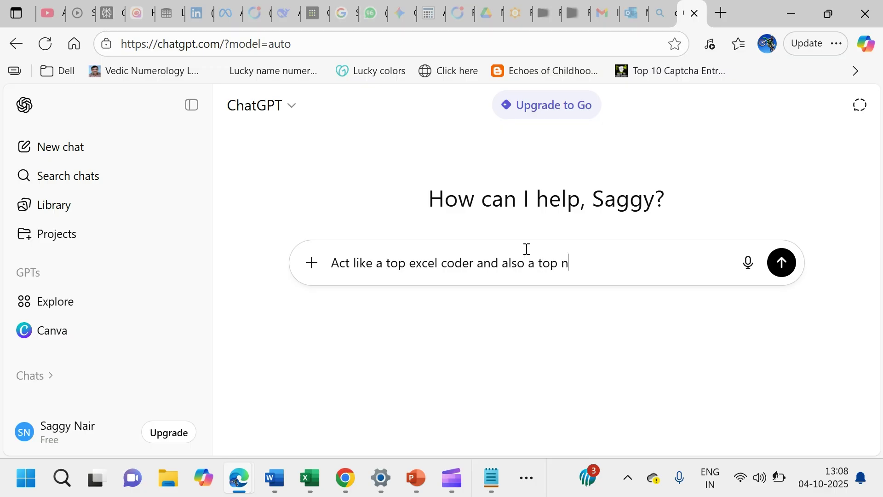
{"action": "type", "text": "otch promptere "}
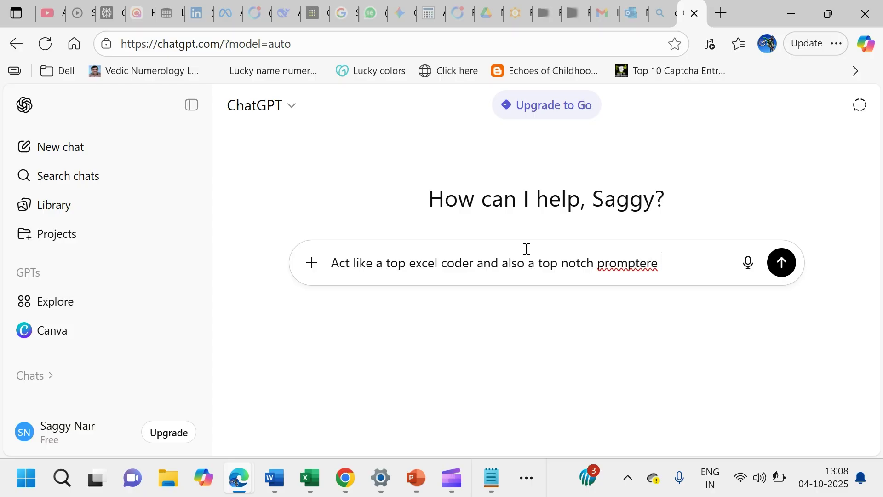
- Continue the prompt with "and give teh right prompt top come up with this excel"
{"action": "type", "text": "and give teh right "}
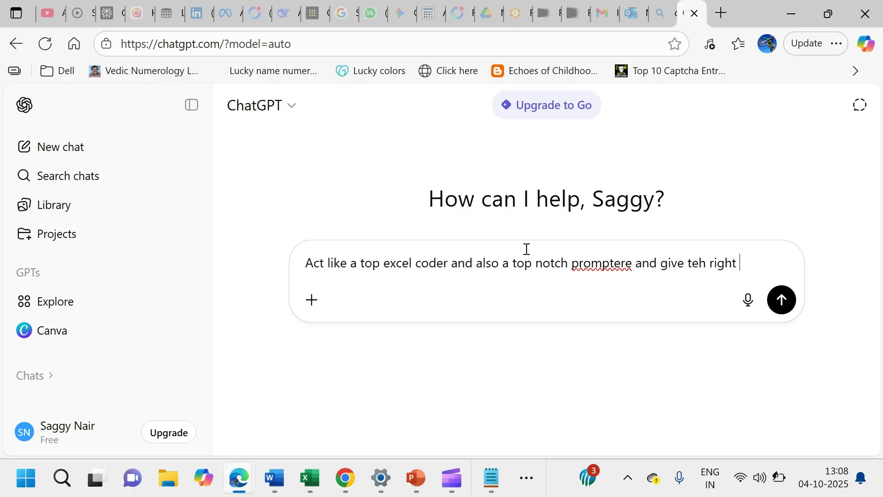
{"action": "type", "text": "prompt top c"}
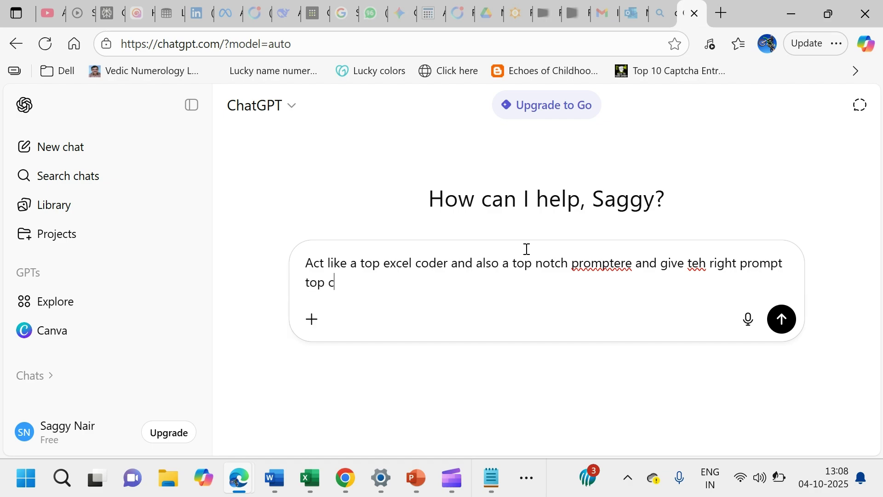
{"action": "type", "text": "ome upwith"}
{"action": "key", "text": "BackSpace"}
{"action": "key", "text": "BackSpace"}
{"action": "key", "text": "BackSpace"}
{"action": "type", "text": "p with tghsi"}
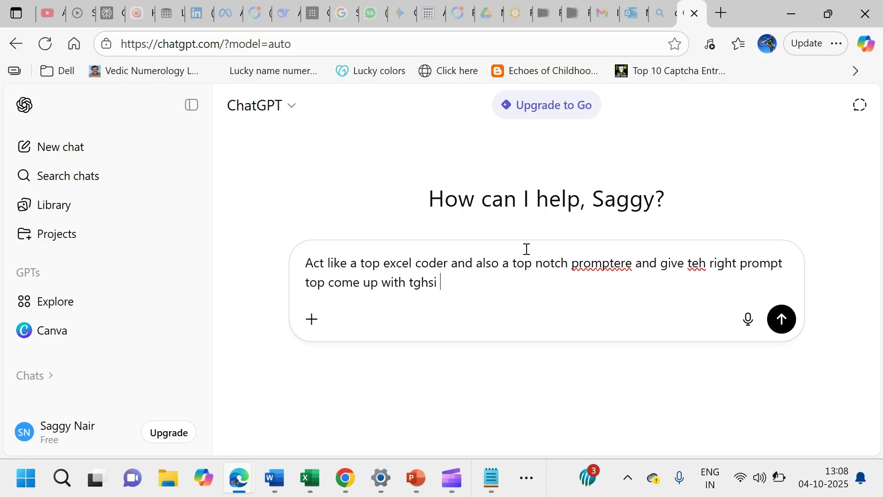
{"action": "key", "text": "BackSpace"}
{"action": "key", "text": "BackSpace"}
{"action": "key", "text": "BackSpace"}
{"action": "key", "text": "BackSpace"}
{"action": "type", "text": "his excel"}
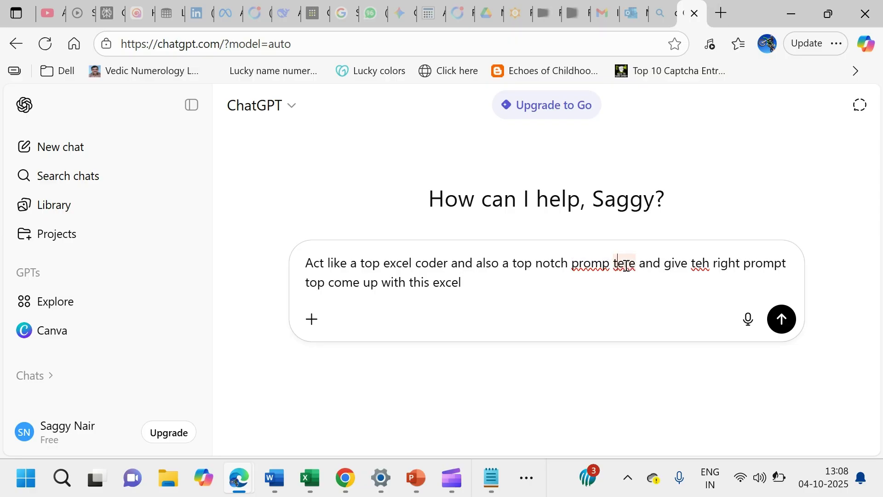
- Correct the misspellings to "prompter" and "the", and end the sentence with "template -"
{"action": "left_click", "coordinate": [635, 266]}
{"action": "key", "text": "BackSpace"}
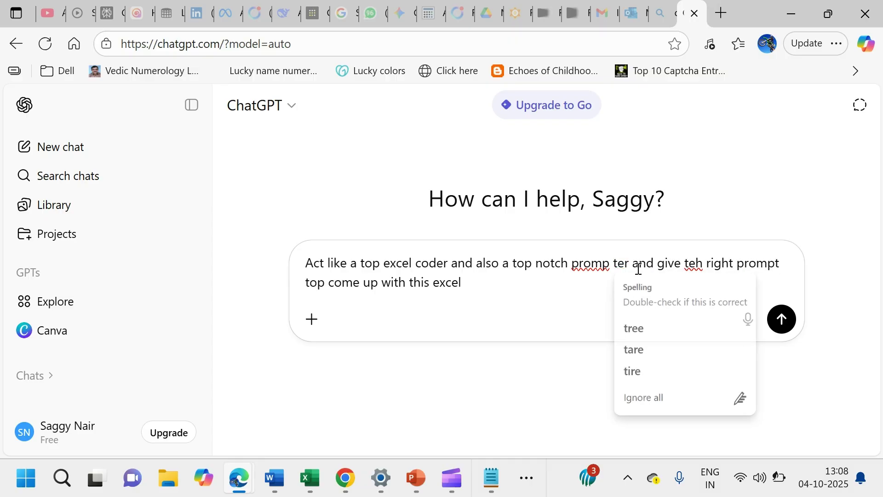
{"action": "key", "text": "BackSpace"}
{"action": "key", "text": "Right"}
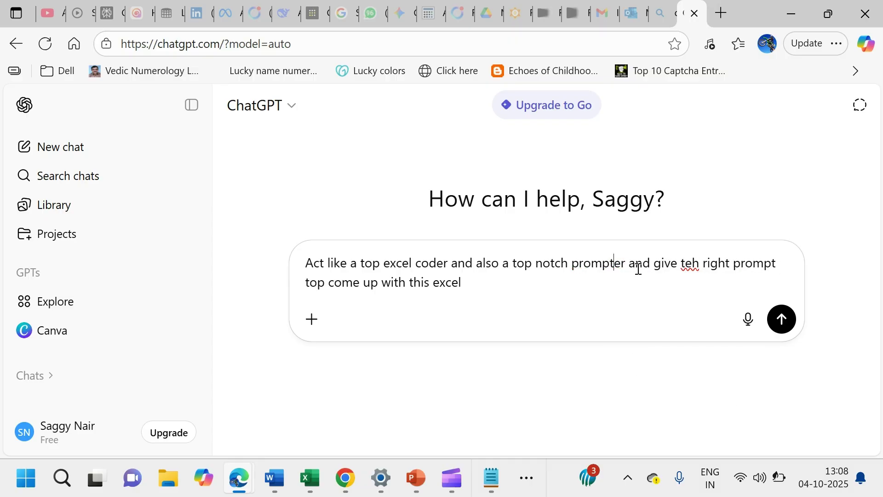
{"action": "key", "text": "Delete"}
{"action": "key", "text": "Right"}
{"action": "type", "text": "el template"}
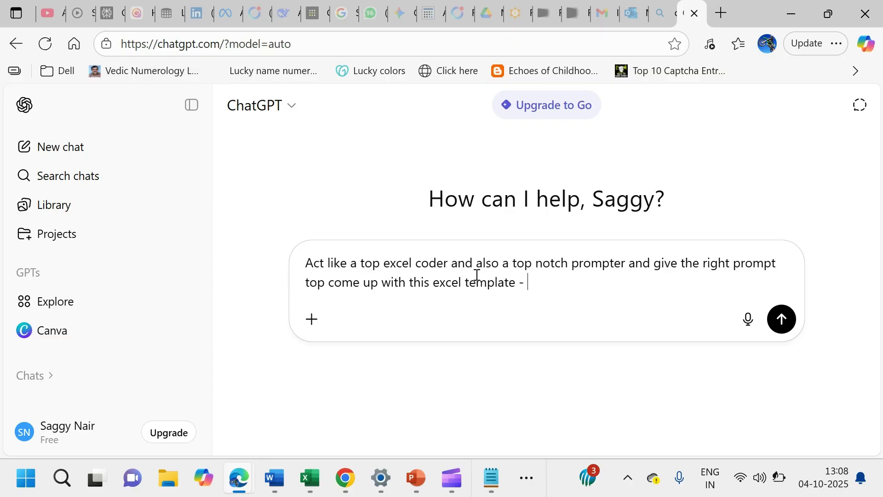
{"action": "type", "text": " -"}
- Paste the Sales CRM & Pipeline Tracker notes after the dash, remove the leading "1." and send the prompt
{"action": "type", "text": "1. Sales CRM & Pipeline Tracker Tracks leads → prospects → conversions → closed deals Dropdown stages (Lead, Qualified, Negotiation, Closed) Auto-calculates conversion rates, deal velocity, win/loss ratio Dashboard with funnel chart + sales rep performance"}
{"action": "left_click", "coordinate": [542, 283]}
{"action": "key", "text": "BackSpace"}
{"action": "key", "text": "BackSpace"}
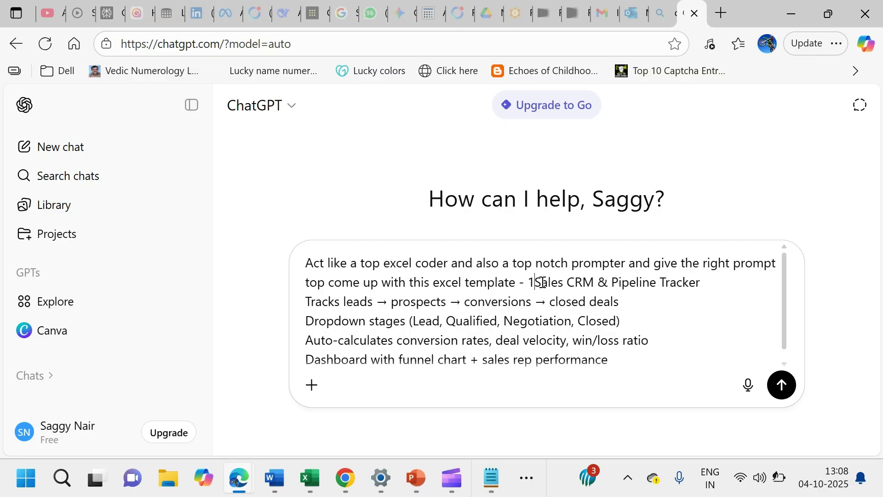
{"action": "key", "text": "BackSpace"}
{"action": "key", "text": "Return"}
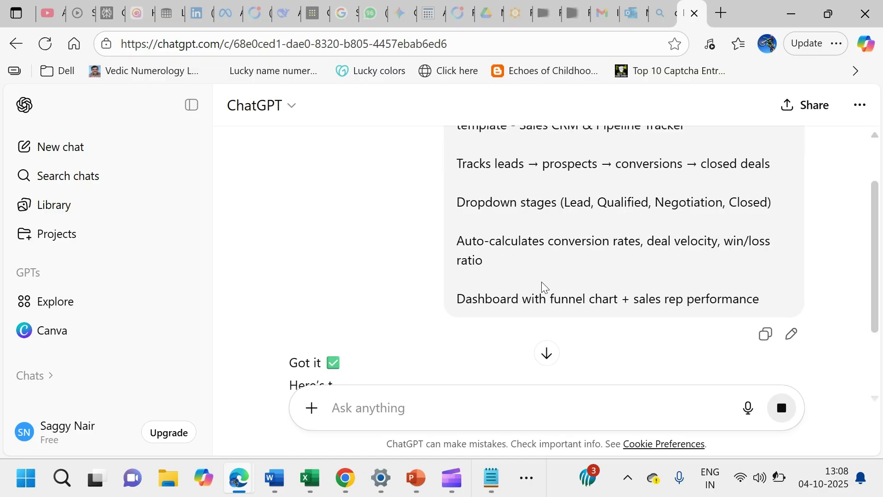
- Review the generated prompt for the Excel template down to its closing question and start a follow-up message
{"action": "scroll", "coordinate": [399, 242], "scroll_direction": "down", "scroll_amount": 6}
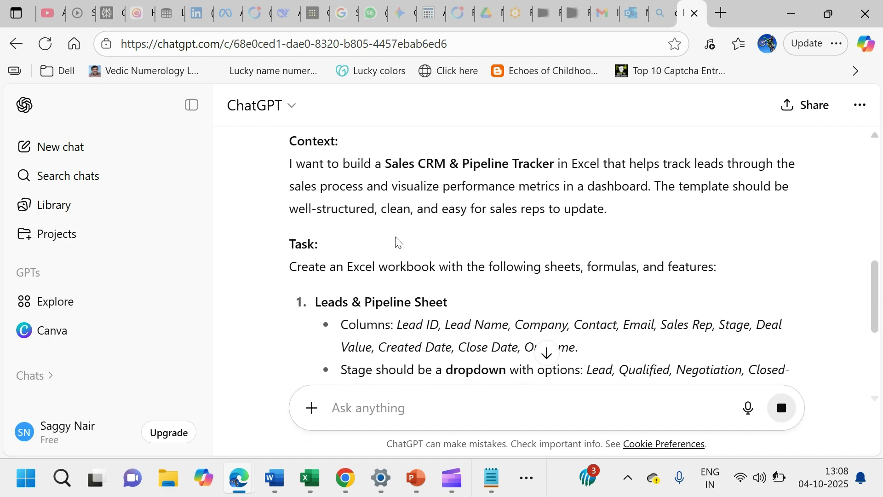
{"action": "scroll", "coordinate": [397, 239], "scroll_direction": "up", "scroll_amount": 1}
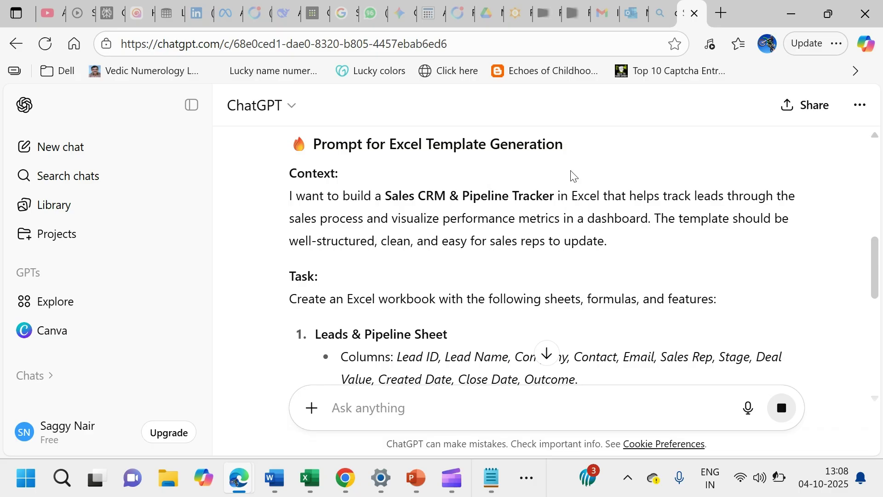
{"action": "scroll", "coordinate": [536, 264], "scroll_direction": "down", "scroll_amount": 2}
{"action": "scroll", "coordinate": [536, 265], "scroll_direction": "down", "scroll_amount": 9}
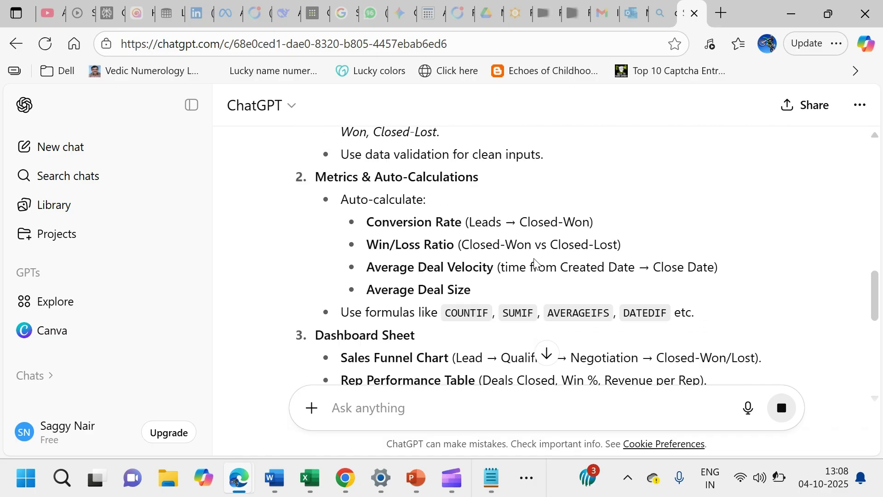
{"action": "scroll", "coordinate": [535, 263], "scroll_direction": "down", "scroll_amount": 8}
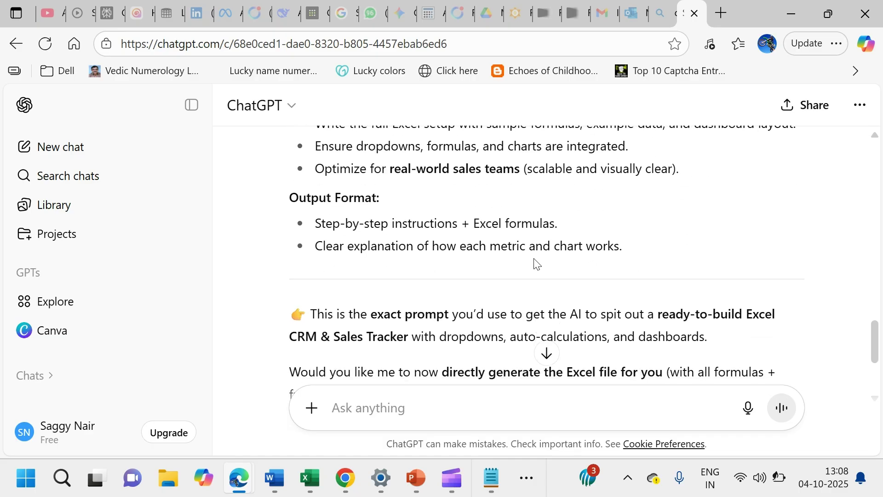
{"action": "left_click", "coordinate": [450, 410]}
{"action": "type", "text": "e"}
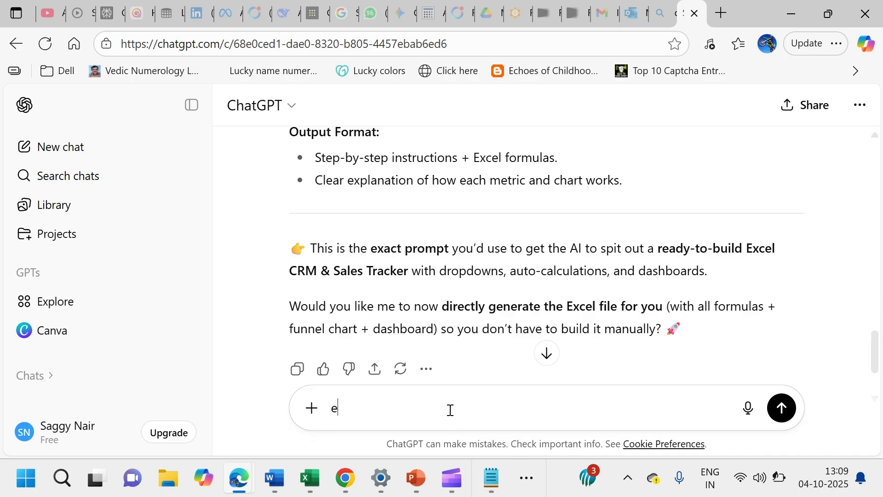
{"action": "key", "text": "BackSpace"}
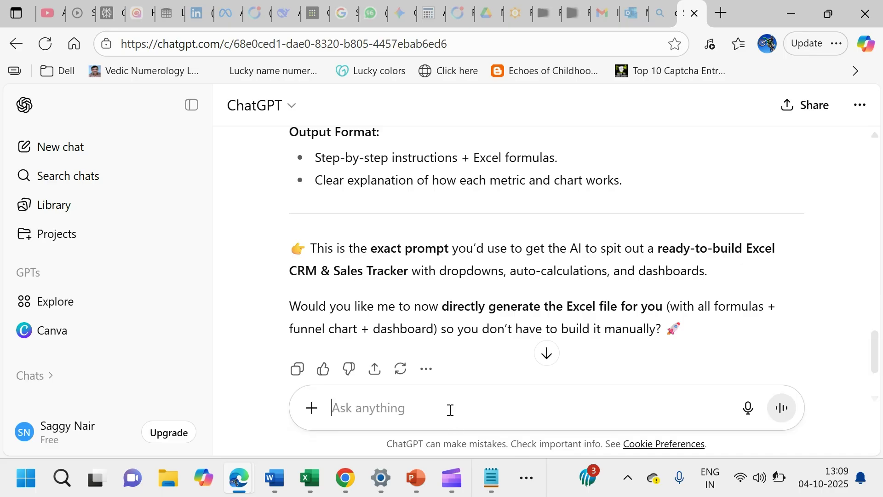
{"action": "type", "text": "esnure"}
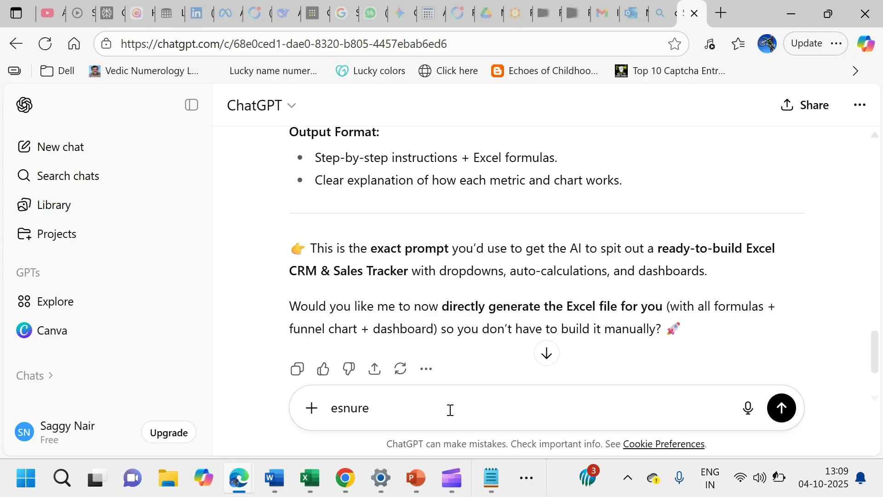
{"action": "key", "text": "BackSpace"}
{"action": "key", "text": "BackSpace"}
{"action": "key", "text": "BackSpace"}
{"action": "key", "text": "BackSpace"}
{"action": "key", "text": "BackSpace"}
{"action": "key", "text": "BackSpace"}
{"action": "key", "text": "BackSpace"}
- Write the follow-up request "rewrite to make it the best template in sales ever and"
{"action": "type", "text": "rewrite to make i"}
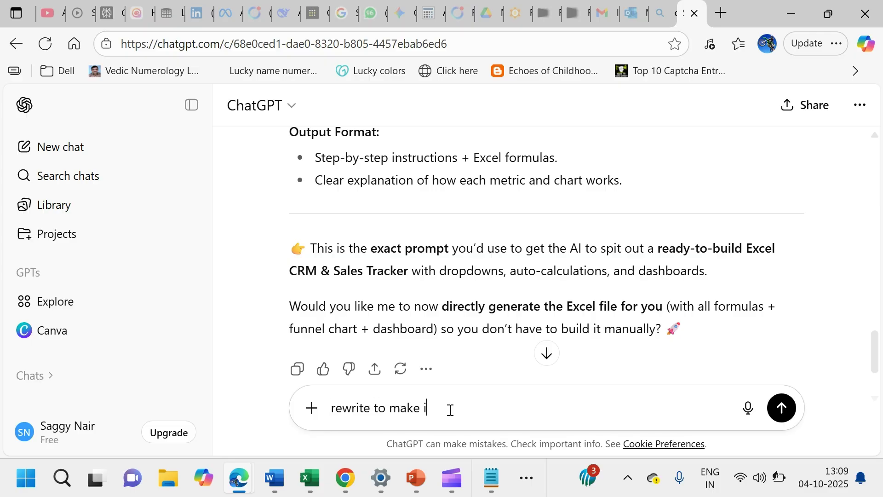
{"action": "type", "text": "t the best template uiin"}
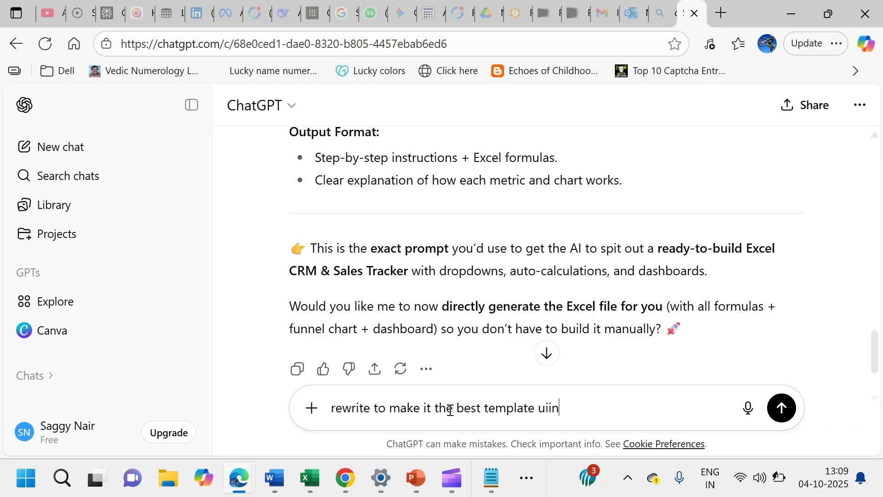
{"action": "key", "text": "BackSpace"}
{"action": "key", "text": "BackSpace"}
{"action": "key", "text": "BackSpace"}
{"action": "key", "text": "BackSpace"}
{"action": "type", "text": "in sales ever and "}
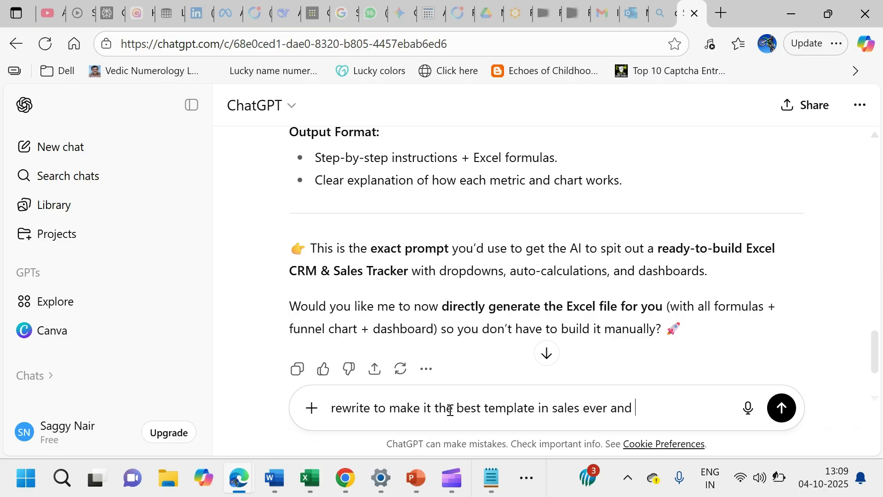
- Complete the follow-up with "think like a mc kensey consutant" and send it
{"action": "type", "text": "think like a mc kense"}
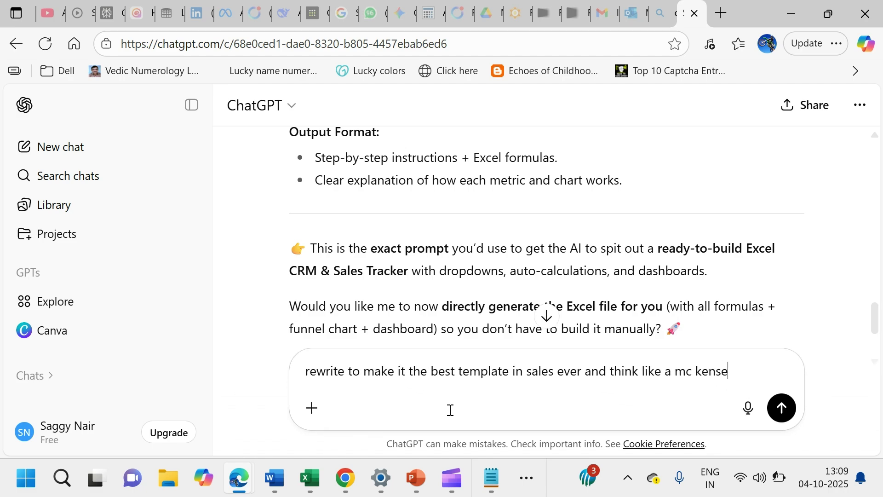
{"action": "type", "text": "y consukltant"}
{"action": "key", "text": "BackSpace"}
{"action": "key", "text": "BackSpace"}
{"action": "key", "text": "BackSpace"}
{"action": "key", "text": "BackSpace"}
{"action": "key", "text": "BackSpace"}
{"action": "key", "text": "BackSpace"}
{"action": "type", "text": "tant"}
{"action": "key", "text": "Return"}
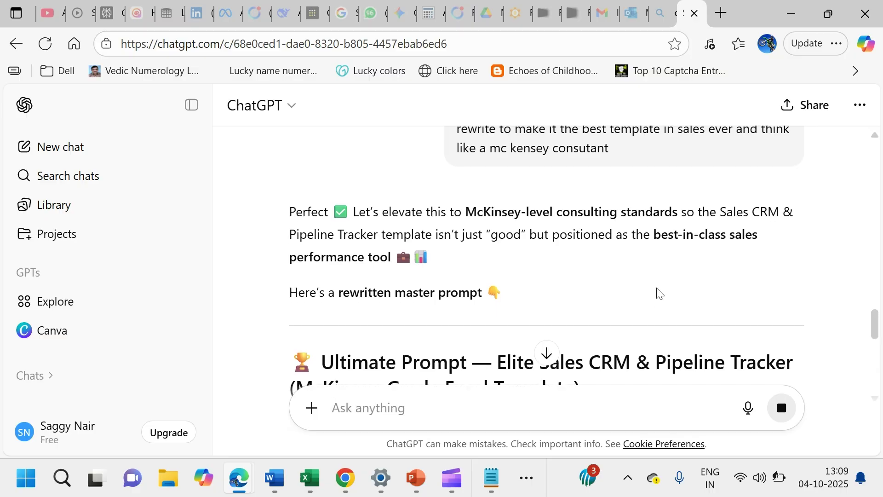
- Copy the rewritten prompt from "Design a world-class Sales CRM" through its Output Format section and switch to Perplexity
{"action": "scroll", "coordinate": [659, 292], "scroll_direction": "down", "scroll_amount": 10}
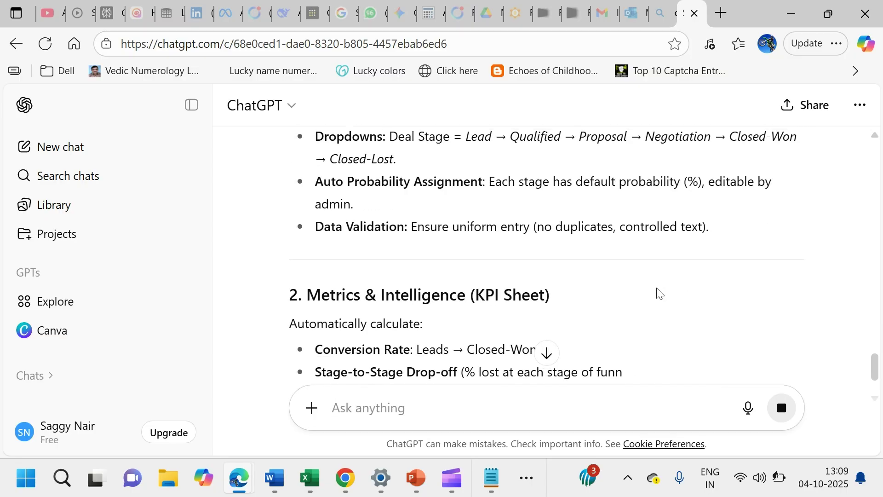
{"action": "scroll", "coordinate": [659, 292], "scroll_direction": "down", "scroll_amount": 5}
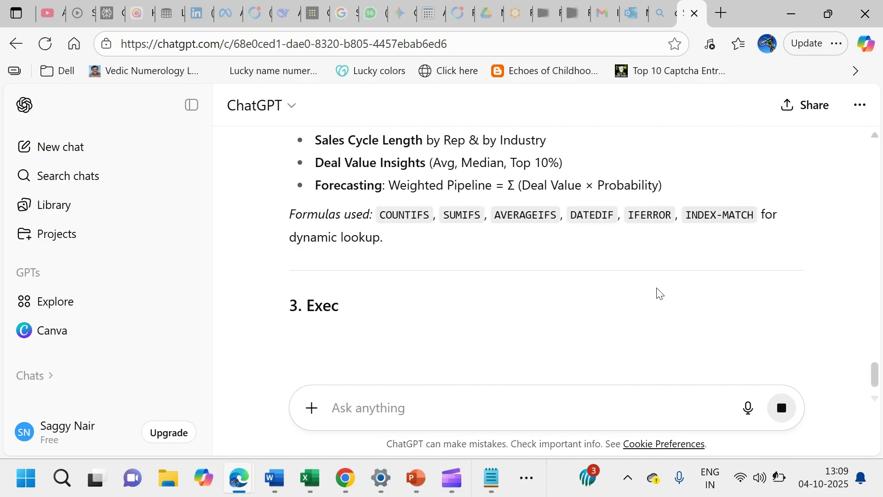
{"action": "scroll", "coordinate": [292, 196], "scroll_direction": "up", "scroll_amount": 15}
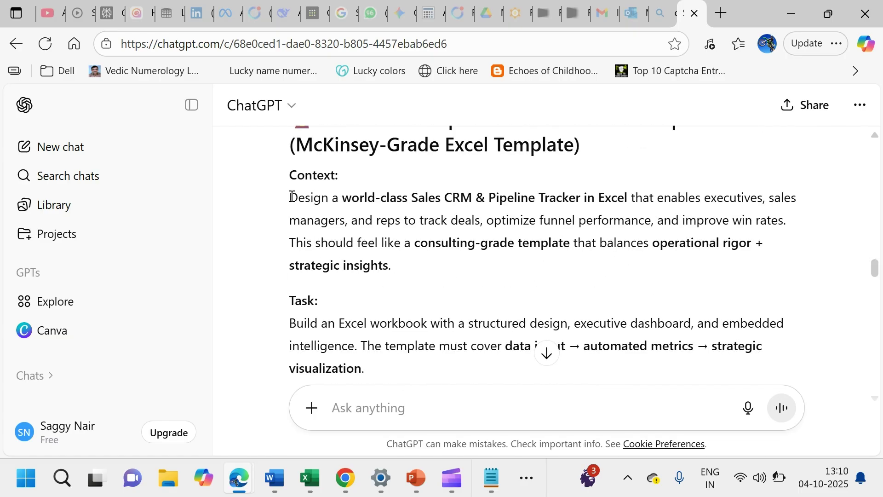
{"action": "left_click_drag", "start_coordinate": [292, 196], "coordinate": [403, 294]}
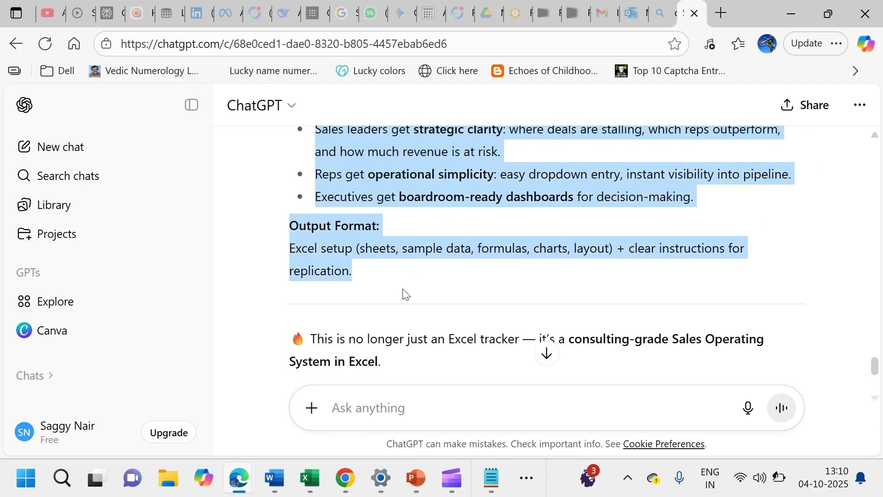
{"action": "left_click", "coordinate": [103, 13]}
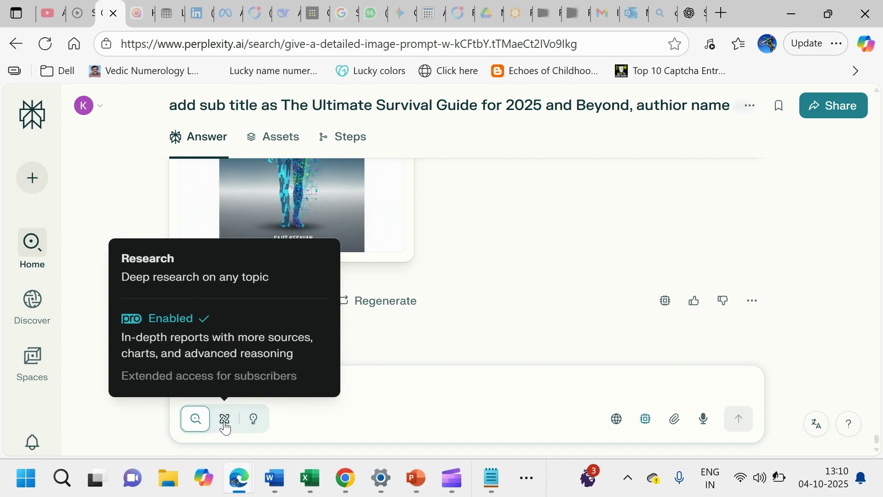
- Choose the Labs mode, paste the copied Sales CRM & Pipeline Tracker prompt as a follow-up, check its beginning and submit it
{"action": "left_click", "coordinate": [254, 419]}
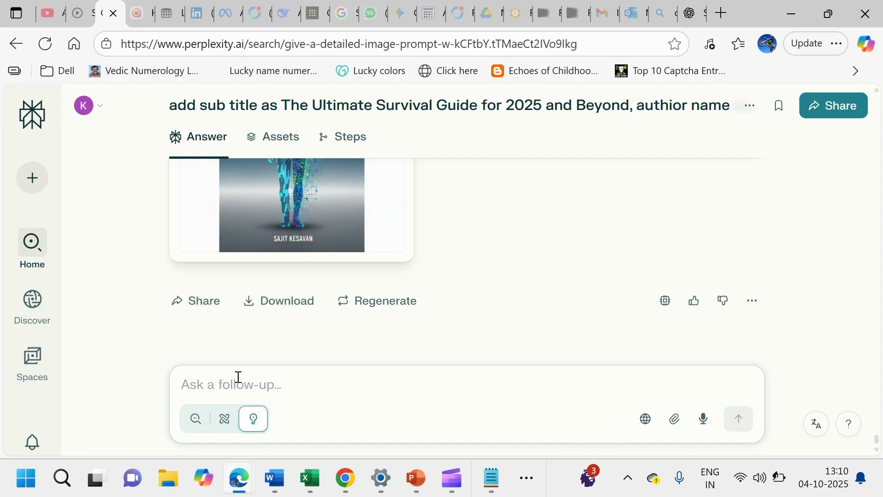
{"action": "key", "text": "ctrl+v"}
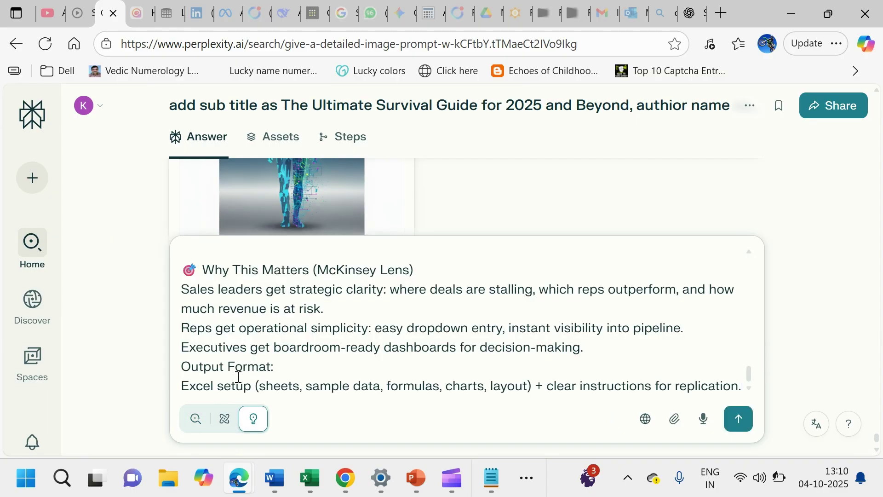
{"action": "key", "text": "Up"}
{"action": "key", "text": "Up"}
{"action": "key", "text": "Up"}
{"action": "key", "text": "Up"}
{"action": "key", "text": "Up"}
{"action": "key", "text": "Up"}
{"action": "key", "text": "Up"}
{"action": "key", "text": "Up"}
{"action": "key", "text": "Up"}
{"action": "key", "text": "Up"}
{"action": "key", "text": "Up"}
{"action": "key", "text": "Up"}
{"action": "key", "text": "Up"}
{"action": "key", "text": "Up"}
{"action": "key", "text": "Up"}
{"action": "key", "text": "Up"}
{"action": "key", "text": "Up"}
{"action": "key", "text": "Up"}
{"action": "key", "text": "Up"}
{"action": "key", "text": "Up"}
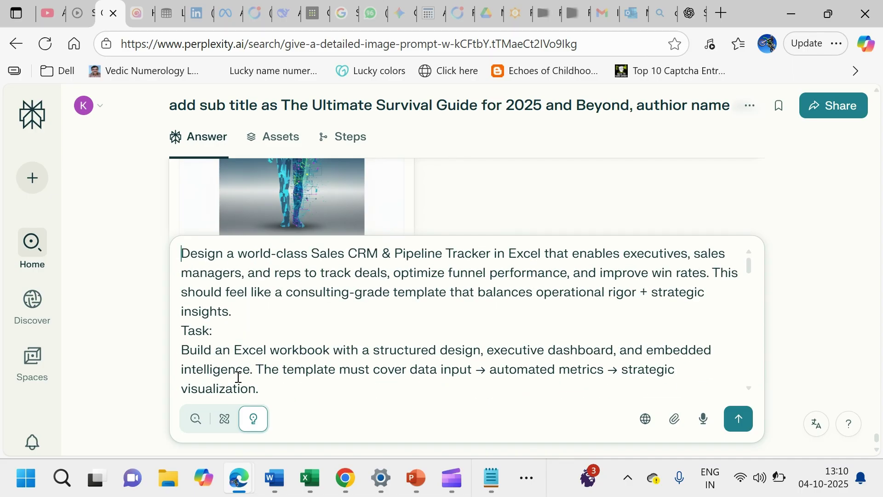
{"action": "left_click", "coordinate": [739, 419]}
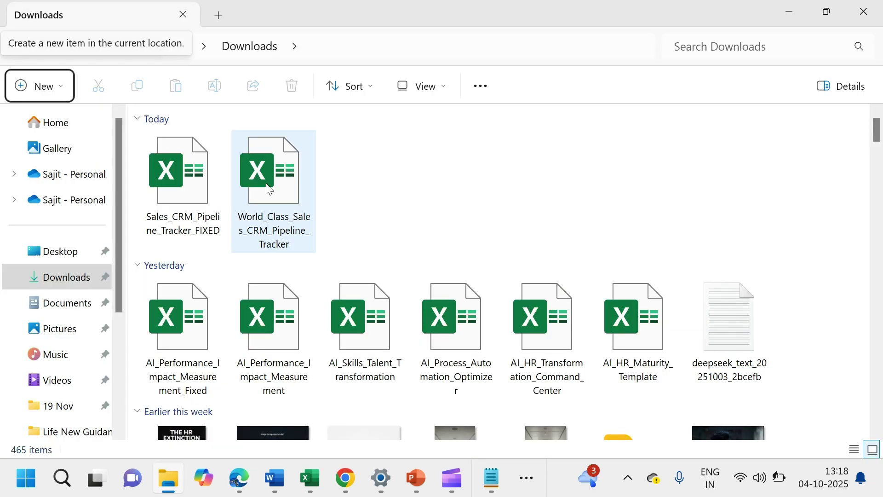
- Open World_Class_Sales_CRM_Pipeline_Tracker from Downloads in Excel, recovering its content, updating the external links and dismissing the repair report
{"action": "double_click", "coordinate": [269, 189]}
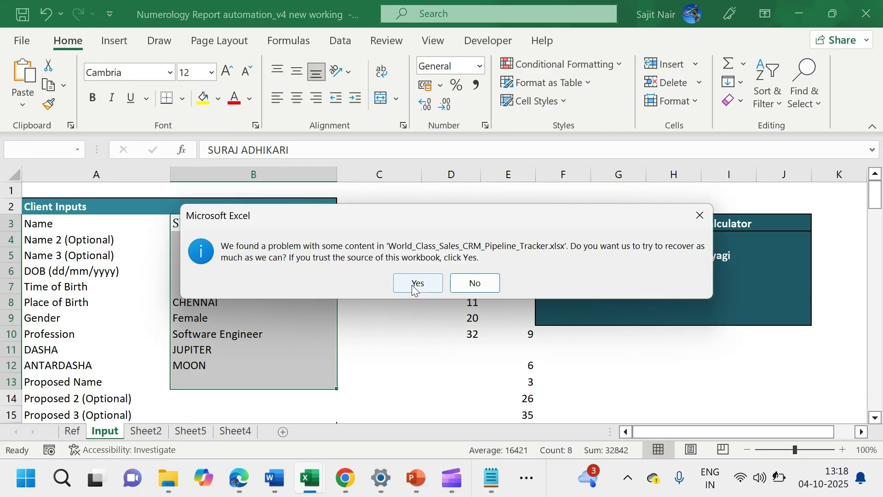
{"action": "left_click", "coordinate": [412, 284]}
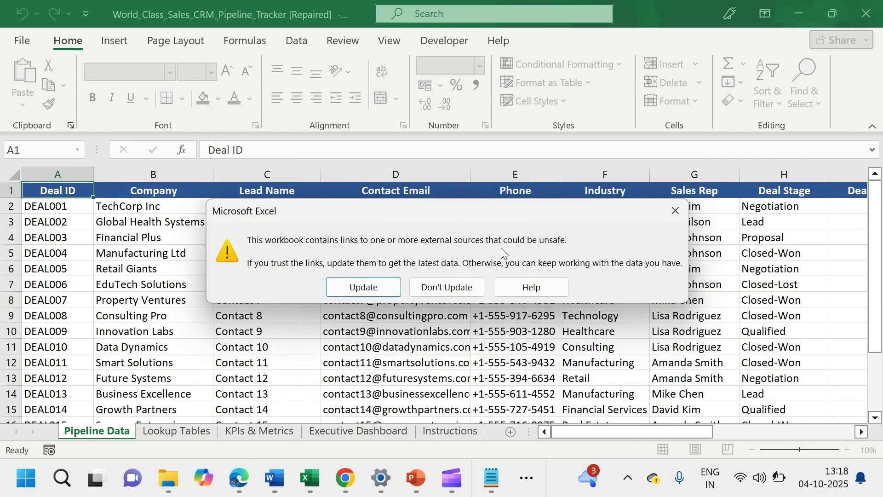
{"action": "left_click", "coordinate": [382, 285]}
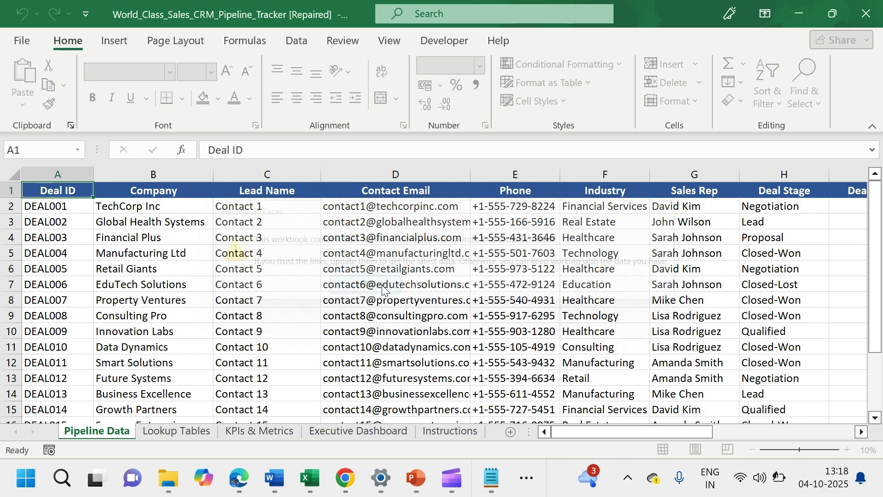
{"action": "left_click", "coordinate": [382, 285]}
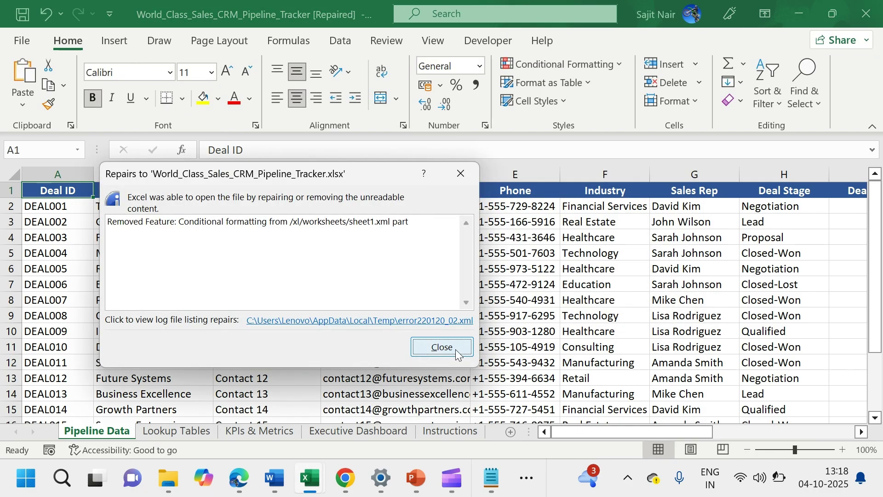
{"action": "left_click", "coordinate": [455, 349]}
{"action": "left_click", "coordinate": [324, 249]}
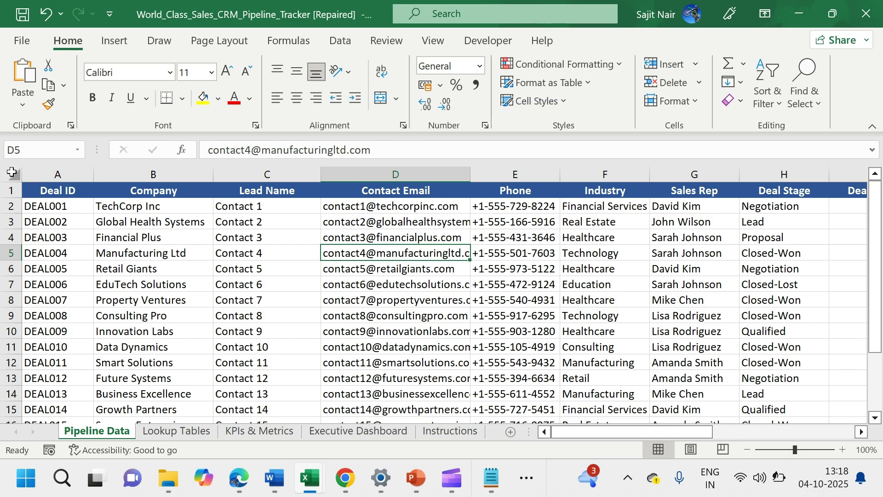
- Look through the Lookup Tables, KPIs & Metrics and Executive Dashboard sheets of the generated workbook
{"action": "left_click", "coordinate": [192, 430]}
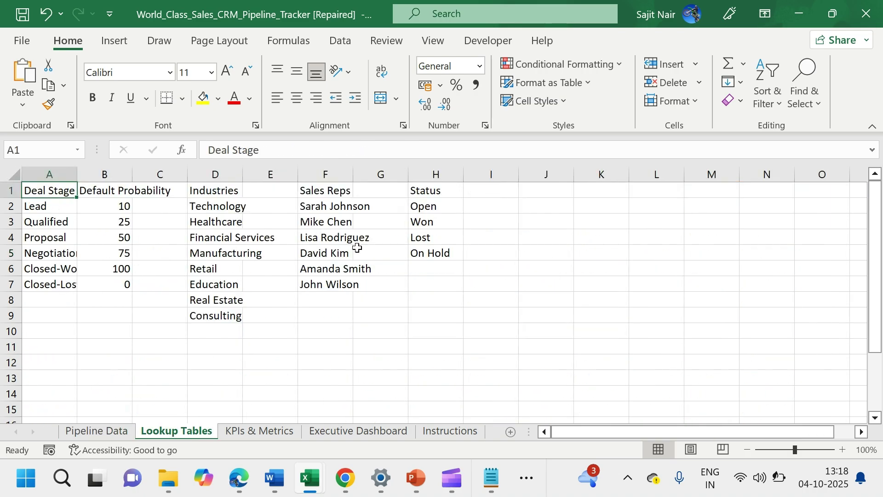
{"action": "left_click", "coordinate": [265, 432]}
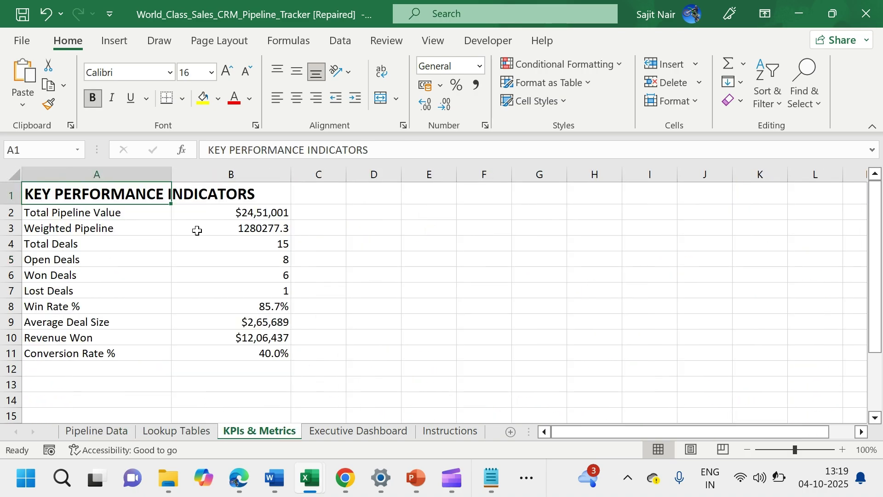
{"action": "left_click", "coordinate": [368, 433]}
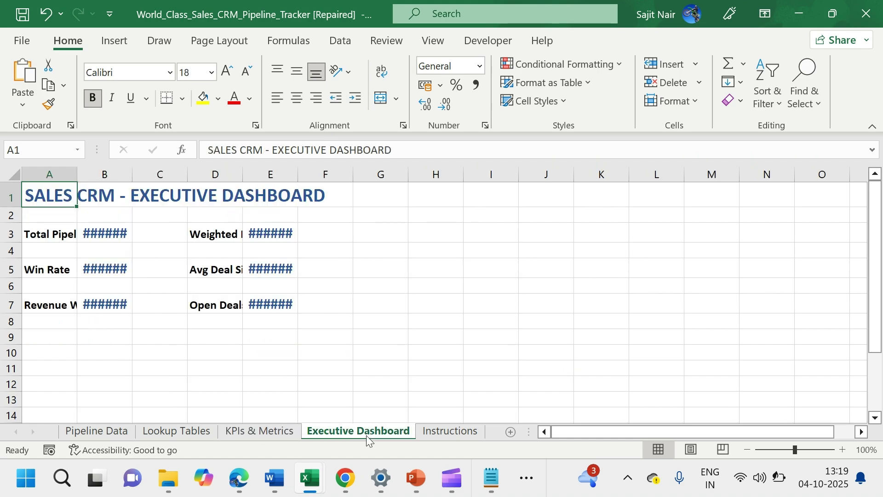
- Fit columns A, B and E of the Executive Dashboard sheet to their contents, checking the Pipeline Data sheet in between
{"action": "double_click", "coordinate": [77, 174]}
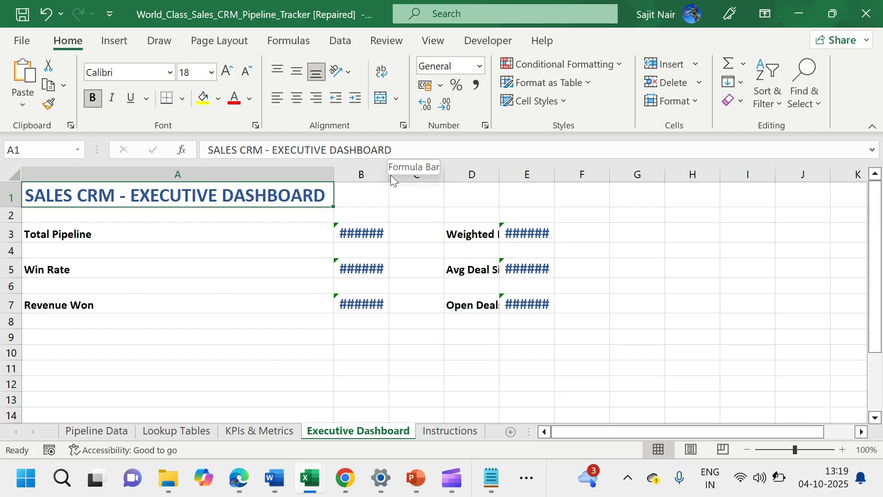
{"action": "left_click", "coordinate": [114, 432]}
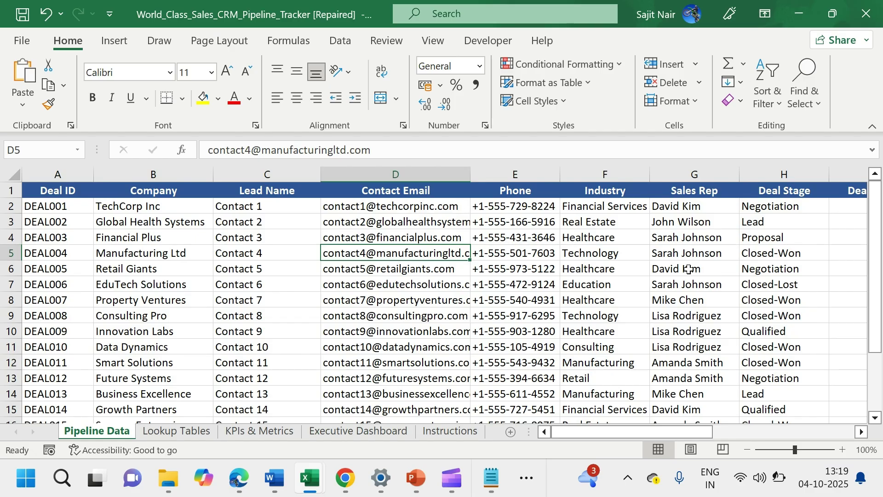
{"action": "left_click", "coordinate": [672, 238]}
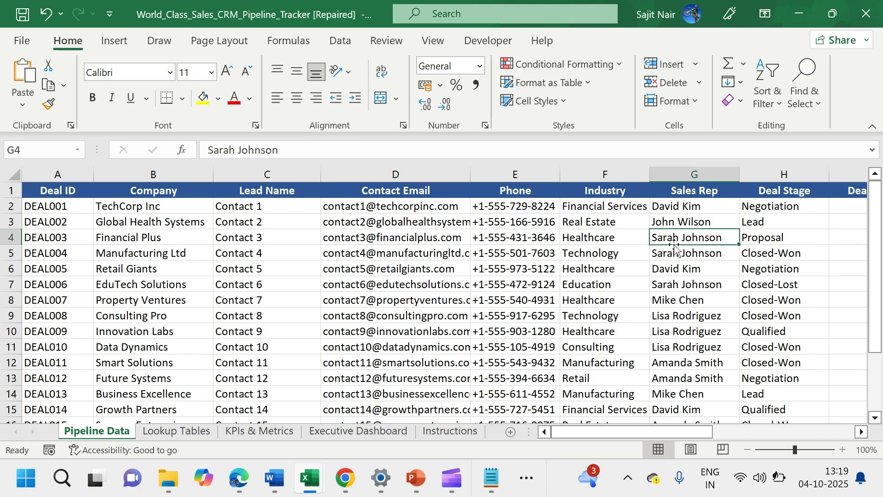
{"action": "left_click", "coordinate": [362, 430]}
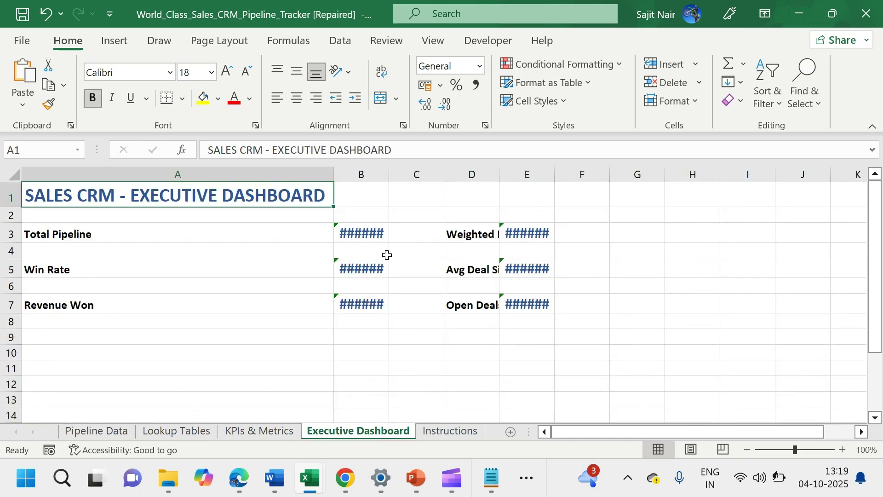
{"action": "double_click", "coordinate": [388, 178]}
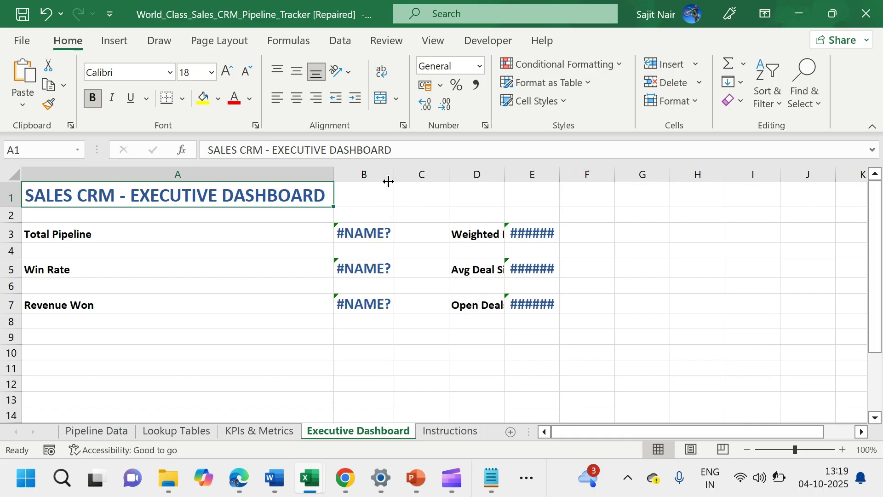
{"action": "double_click", "coordinate": [561, 174]}
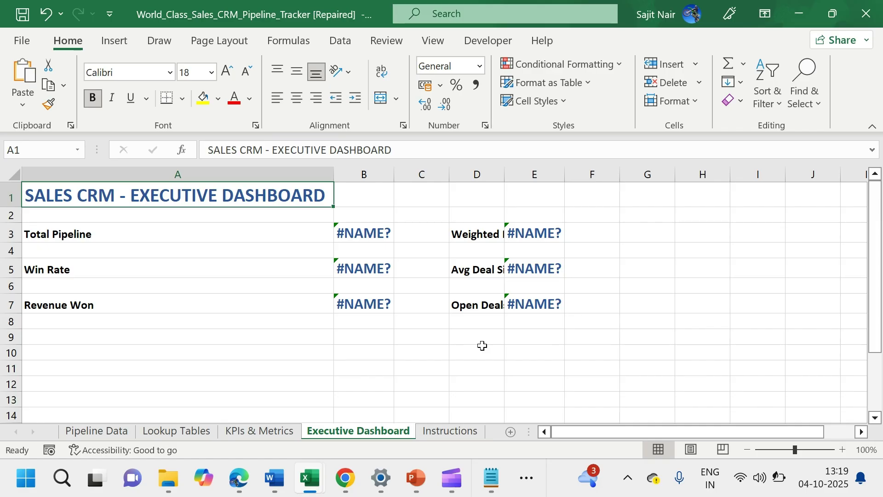
- Switch to Perplexity and review the follow-up request about the executive dashboard not populating, together with its answer
{"action": "key", "text": "alt+Tab"}
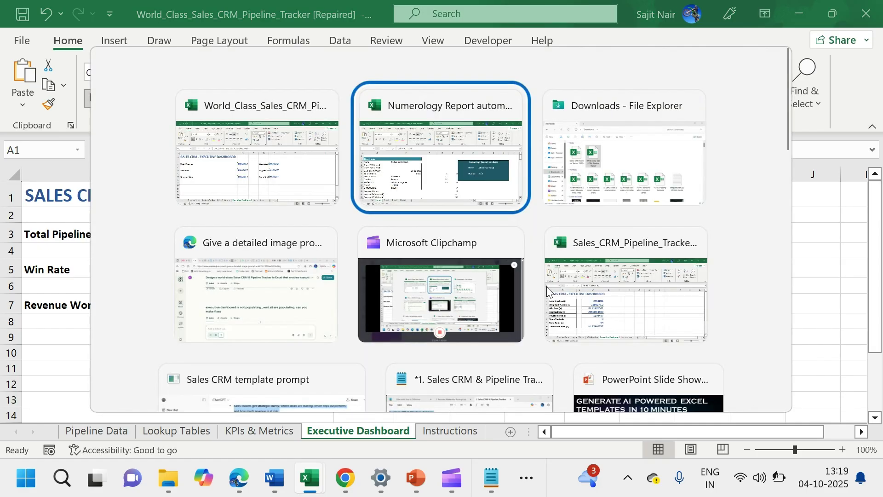
{"action": "key", "text": "alt+Tab"}
{"action": "key", "text": "alt+Tab"}
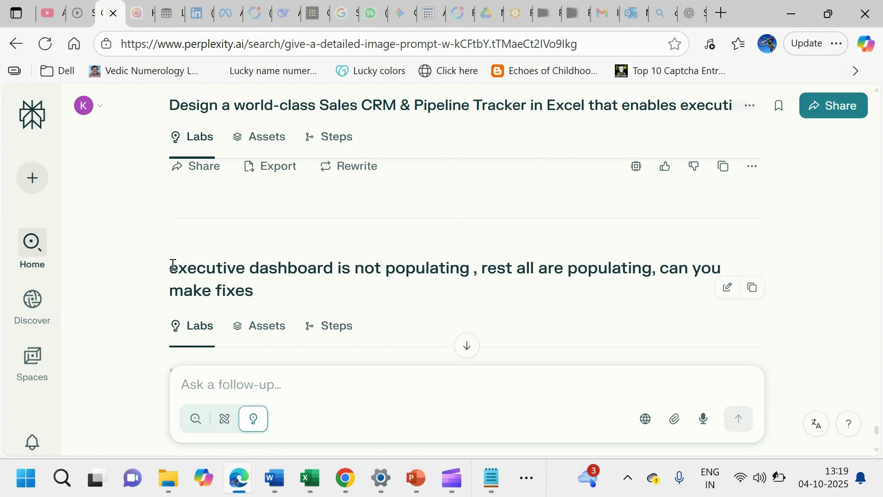
{"action": "left_click_drag", "start_coordinate": [173, 265], "coordinate": [441, 288]}
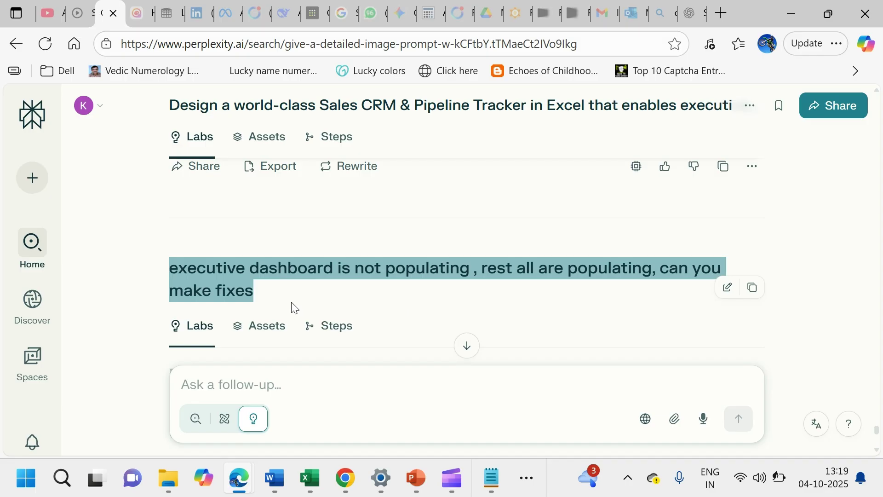
{"action": "left_click", "coordinate": [273, 305]}
{"action": "scroll", "coordinate": [275, 304], "scroll_direction": "down", "scroll_amount": 3}
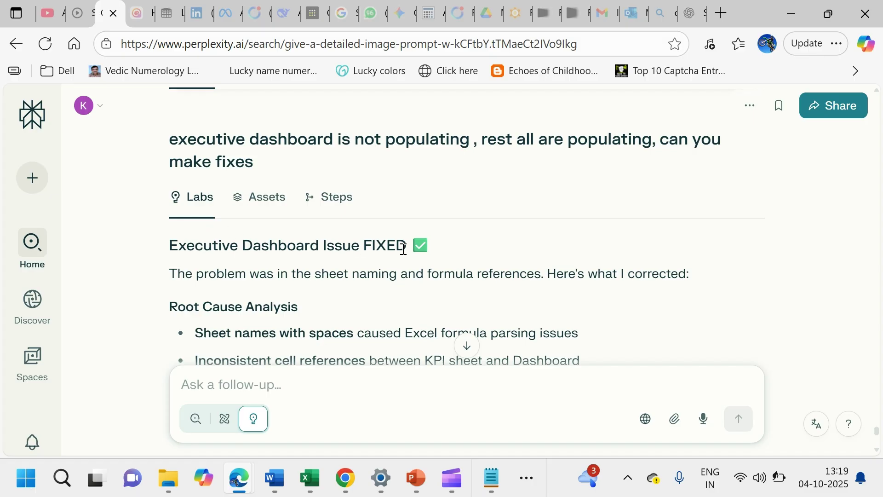
- Switch to the Downloads folder and open the Sales_CRM_Pipeline_Tracker_FIXED workbook in Excel
{"action": "key", "text": "alt+Tab"}
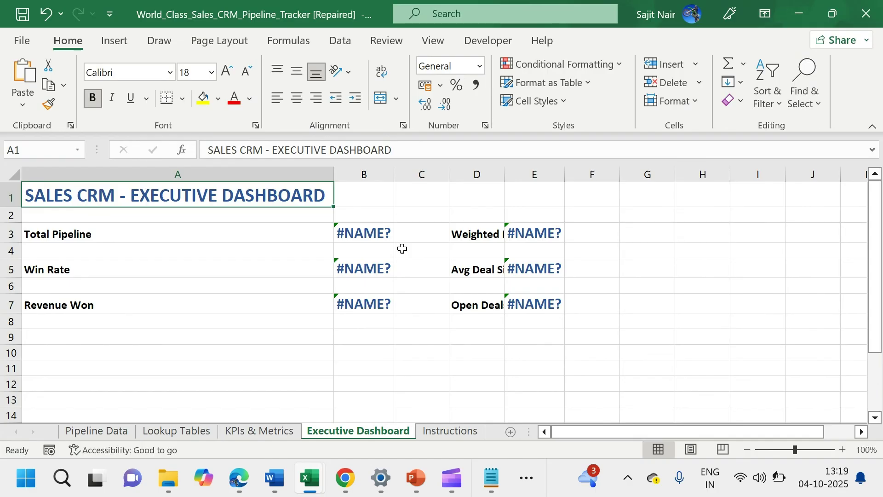
{"action": "key", "text": "alt+Tab"}
{"action": "key", "text": "alt+Tab"}
{"action": "key", "text": "alt+Tab"}
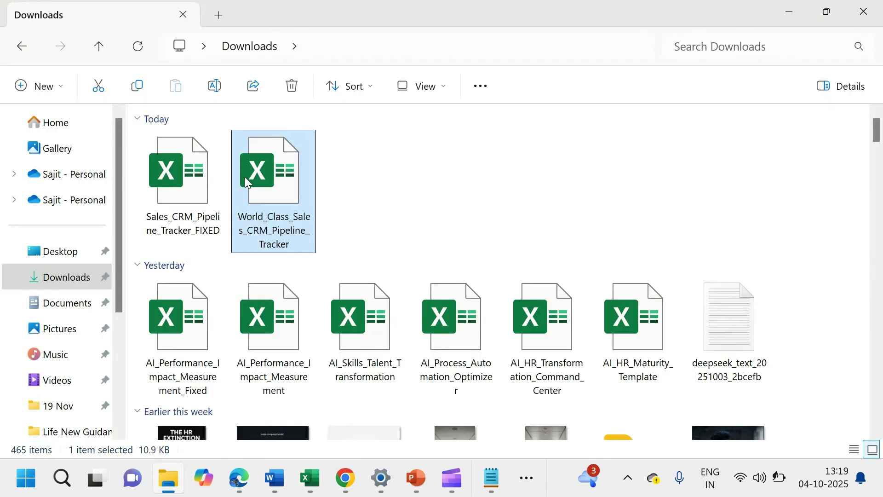
{"action": "left_click", "coordinate": [170, 162]}
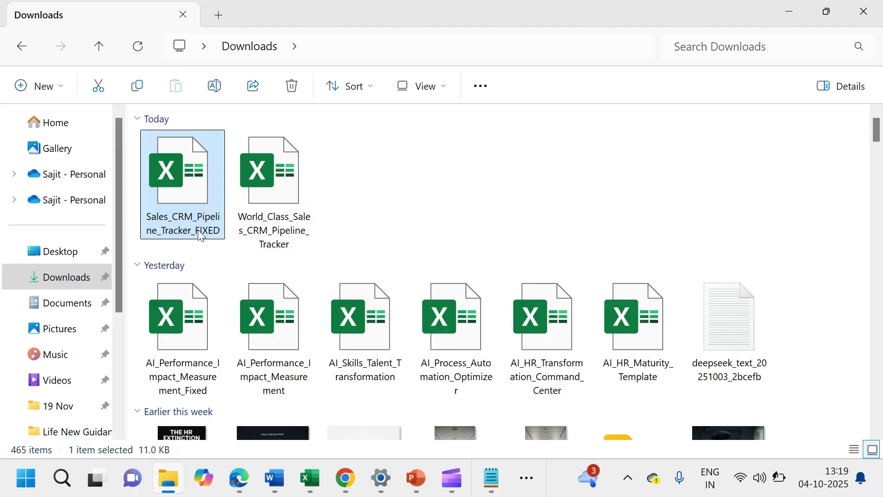
{"action": "double_click", "coordinate": [178, 167]}
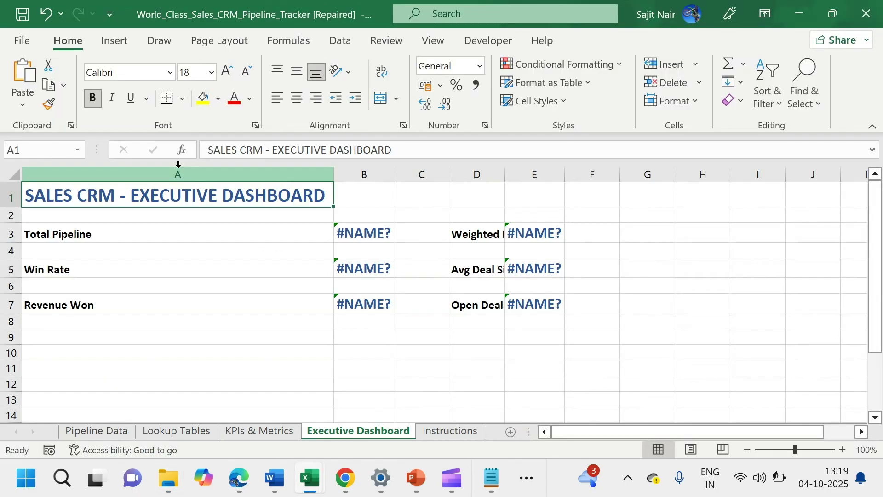
{"action": "left_click", "coordinate": [661, 282]}
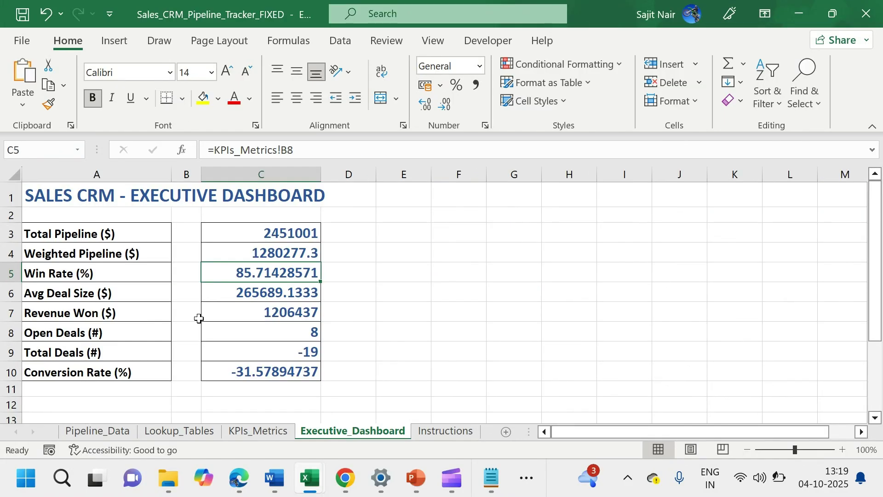
- Go to the Pipeline_Data sheet and examine the Deal_ID column from its header through DEAL008
{"action": "left_click", "coordinate": [70, 431]}
{"action": "left_click", "coordinate": [204, 268]}
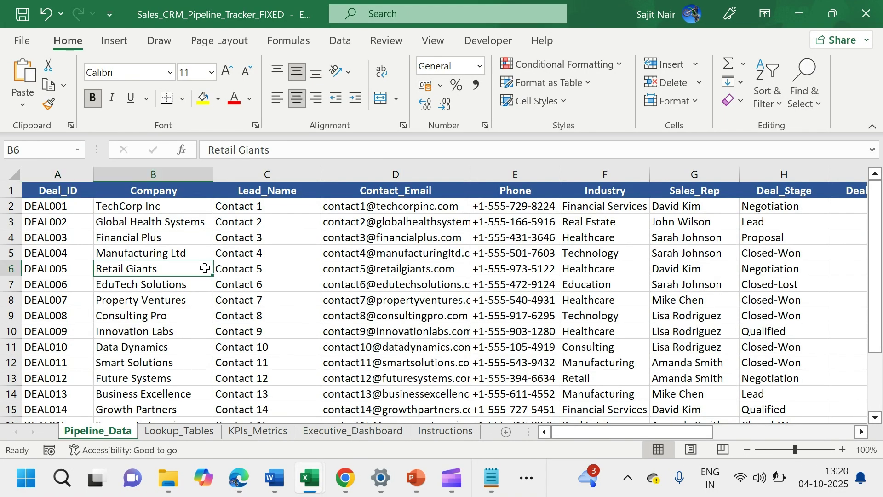
{"action": "key", "text": "Up"}
{"action": "key", "text": "Up"}
{"action": "key", "text": "Up"}
{"action": "key", "text": "Up"}
{"action": "key", "text": "Up"}
{"action": "key", "text": "Left"}
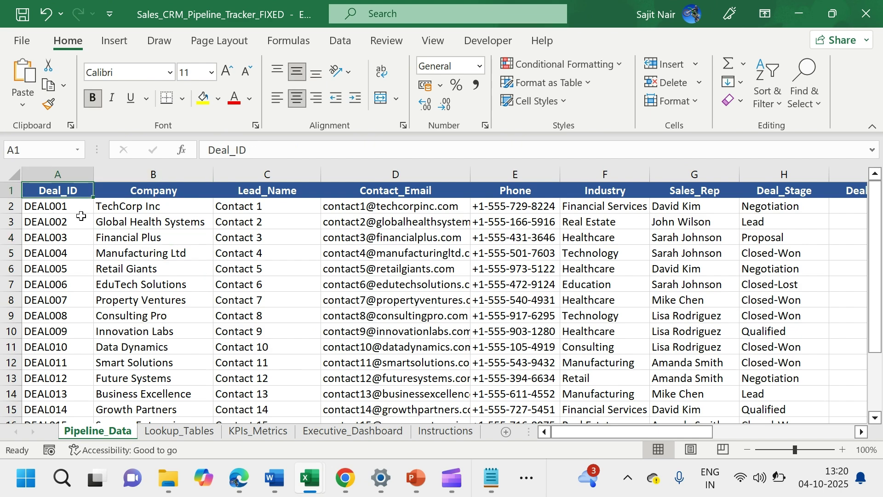
{"action": "left_click", "coordinate": [37, 206]}
{"action": "left_click_drag", "start_coordinate": [34, 219], "coordinate": [37, 317]}
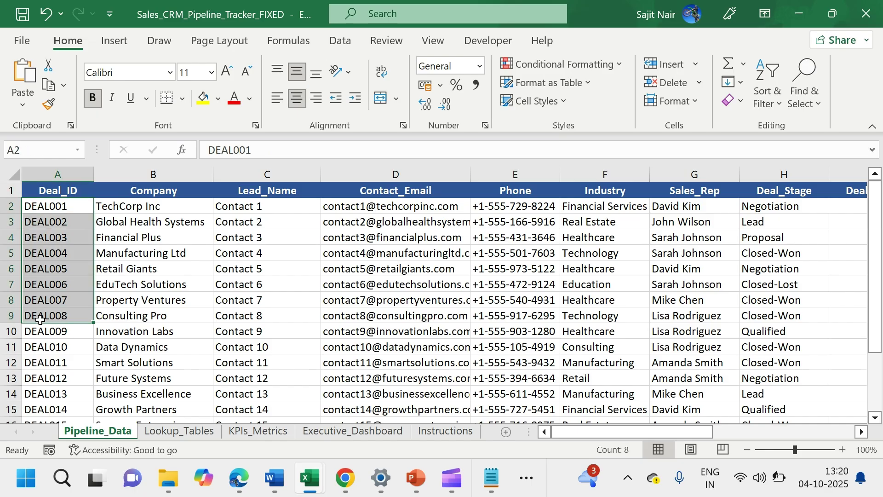
- Examine the first deal's fields on the Pipeline_Data sheet from Lead_Name across to Actual_Close_Date
{"action": "left_click", "coordinate": [271, 208]}
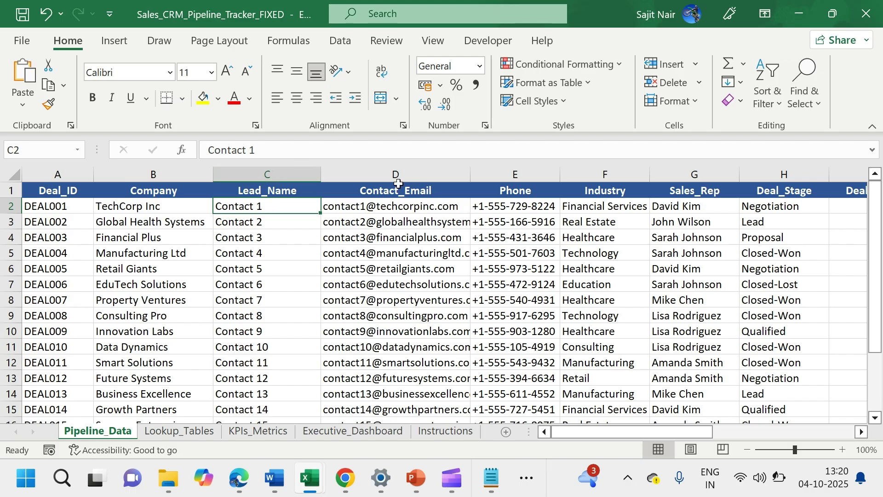
{"action": "left_click", "coordinate": [543, 203]}
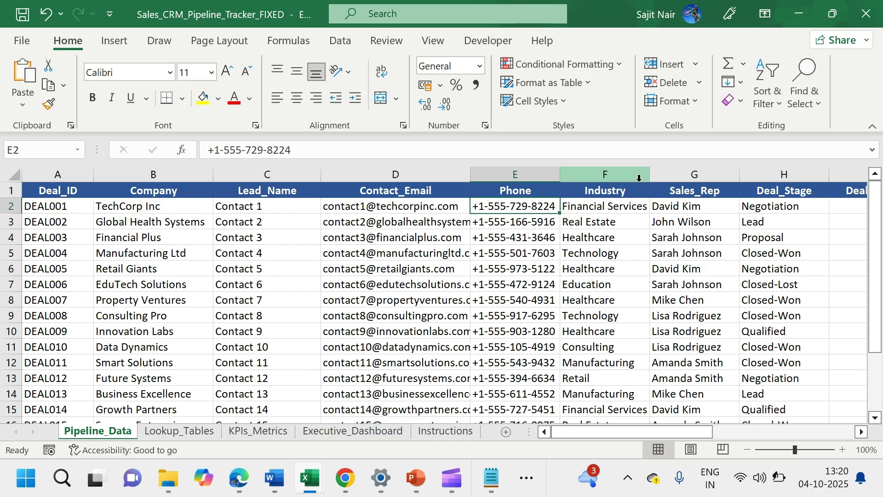
{"action": "key", "text": "Right"}
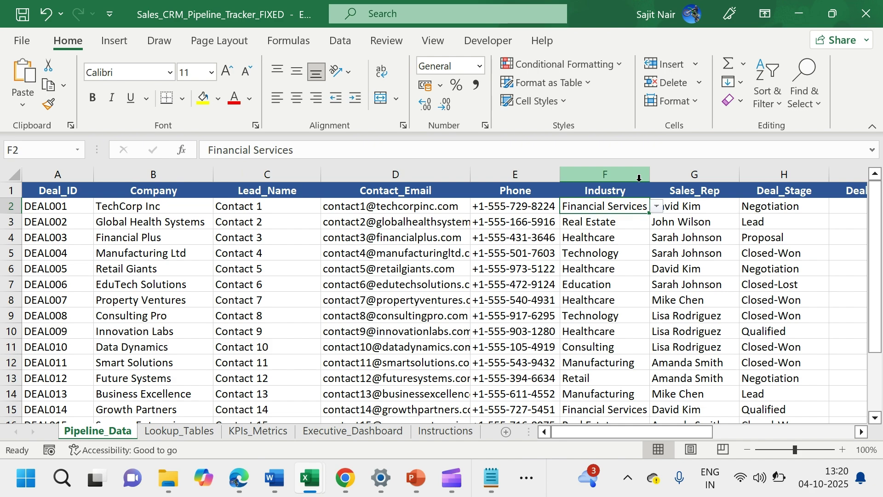
{"action": "key", "text": "Right"}
{"action": "key", "text": "Right"}
{"action": "key", "text": "Right"}
{"action": "key", "text": "Right"}
{"action": "key", "text": "Right"}
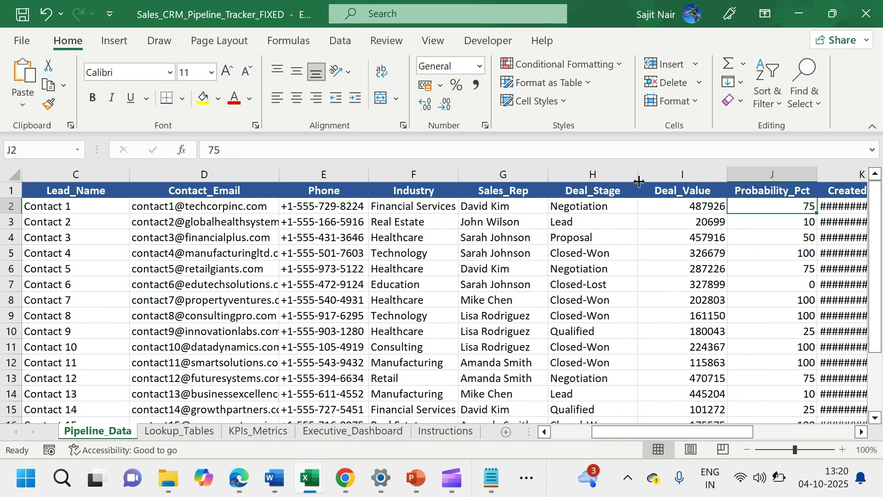
{"action": "key", "text": "Right"}
{"action": "key", "text": "Right"}
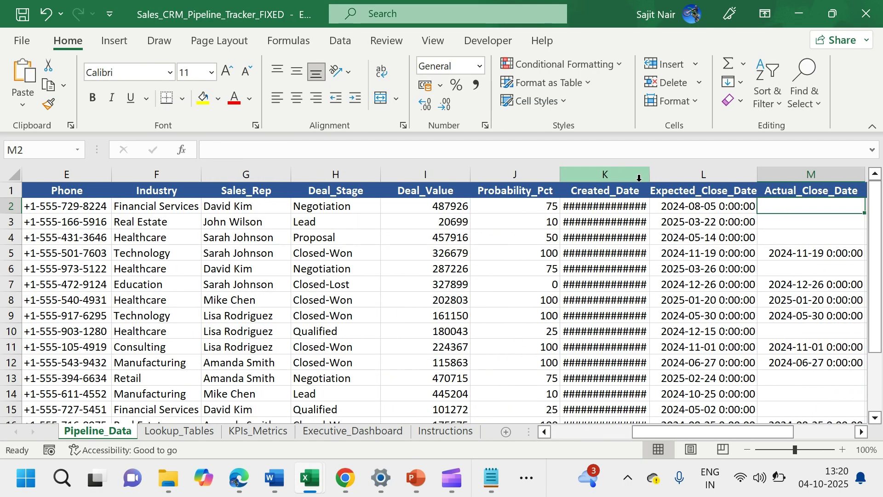
- Examine the Deal_Stage, Deal_Value and Probability_Pct columns on the Pipeline_Data sheet, including the first two deals' probabilities
{"action": "left_click", "coordinate": [332, 173]}
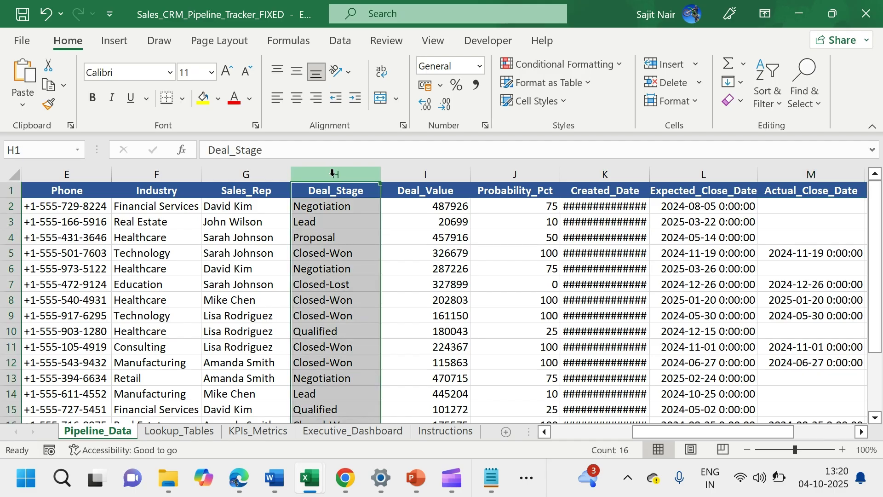
{"action": "left_click", "coordinate": [422, 175]}
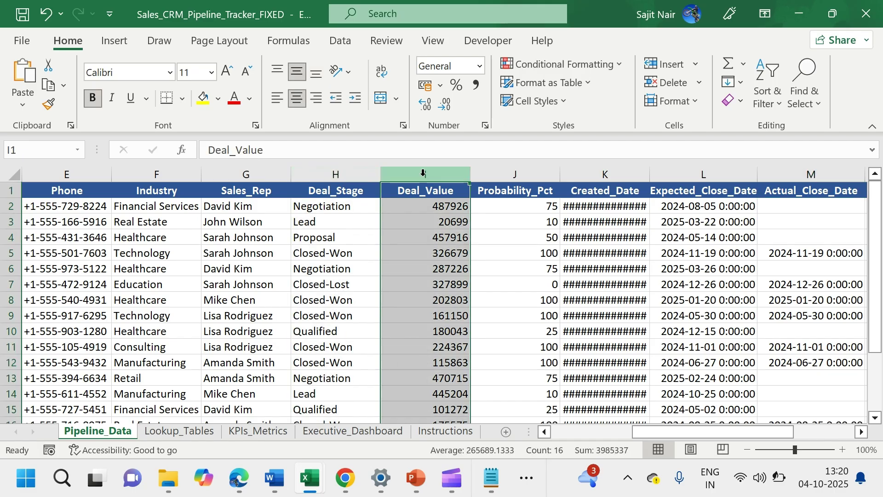
{"action": "left_click", "coordinate": [526, 173]}
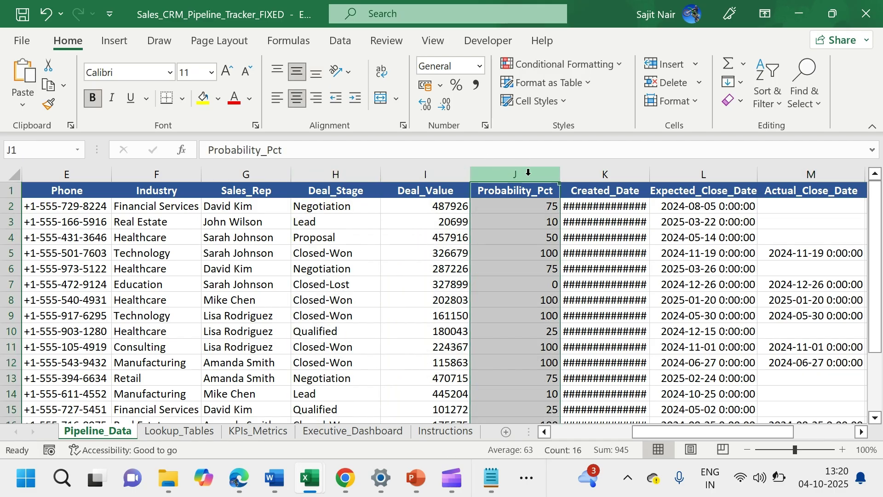
{"action": "left_click", "coordinate": [550, 204]}
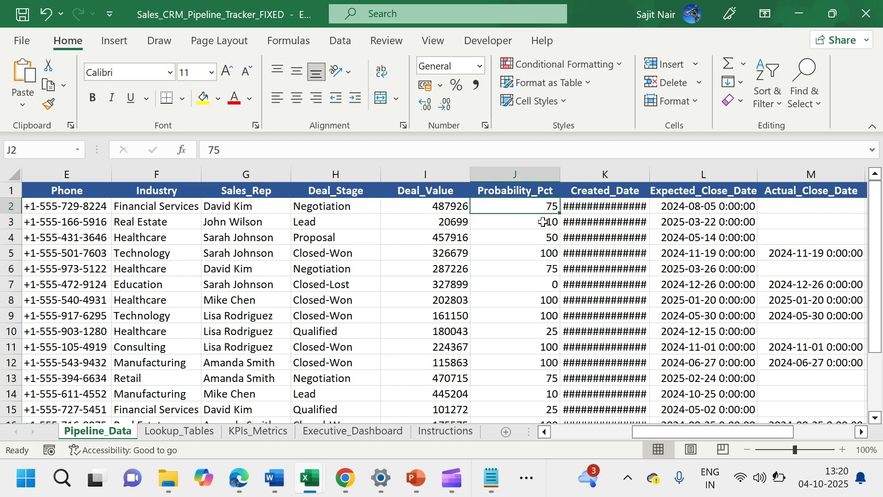
{"action": "left_click", "coordinate": [543, 222]}
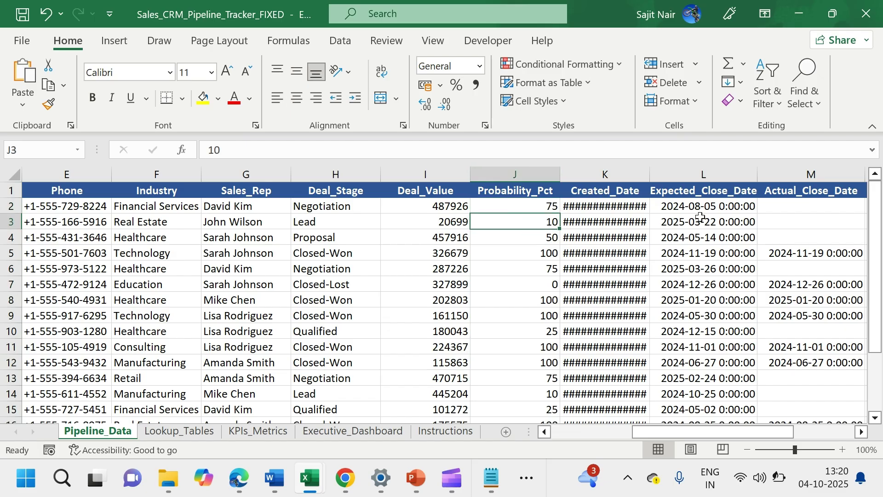
- Examine the remaining Pipeline_Data columns from Expected_Close_Date and Actual_Close_Date across to Status and Notes
{"action": "left_click", "coordinate": [708, 190]}
{"action": "key", "text": "Right"}
{"action": "key", "text": "Right"}
{"action": "key", "text": "Right"}
{"action": "key", "text": "Right"}
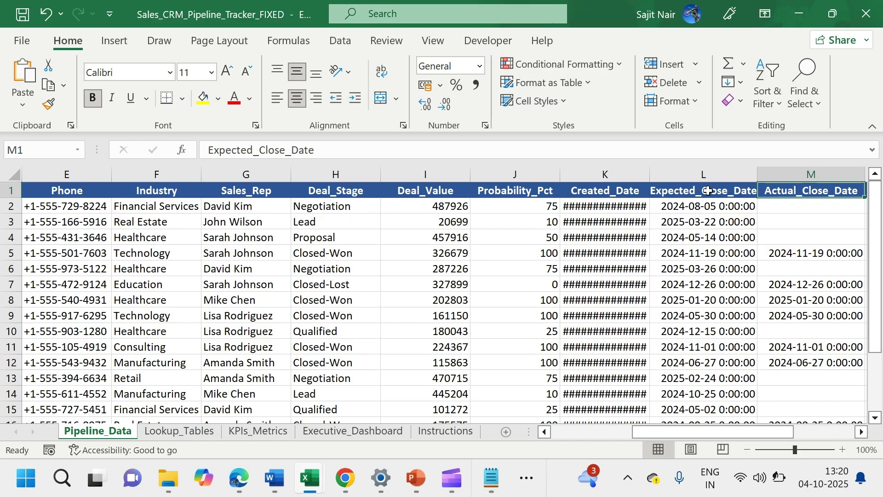
{"action": "key", "text": "Left"}
{"action": "key", "text": "Left"}
{"action": "key", "text": "Left"}
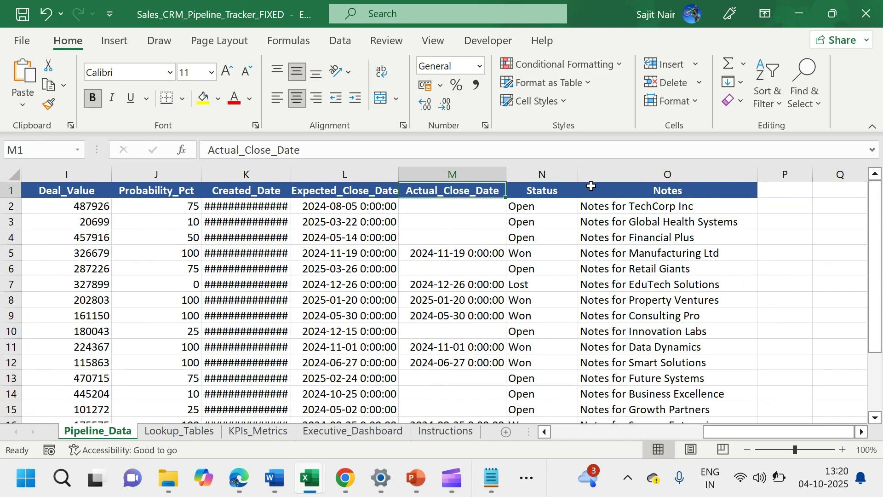
{"action": "left_click", "coordinate": [475, 177]}
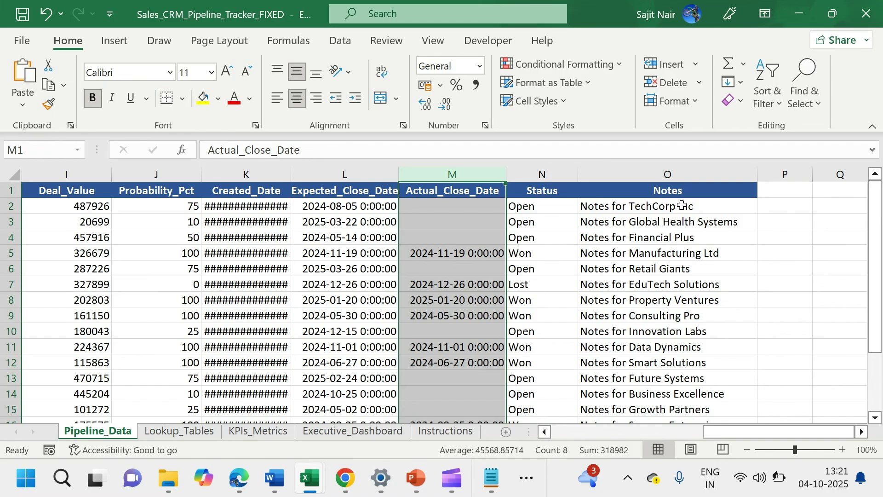
{"action": "left_click", "coordinate": [681, 205]}
- Review the Lookup_Tables sheet's reference lists, including Industries, and return to the Expected_Close_Date column on Pipeline_Data
{"action": "left_click", "coordinate": [187, 430]}
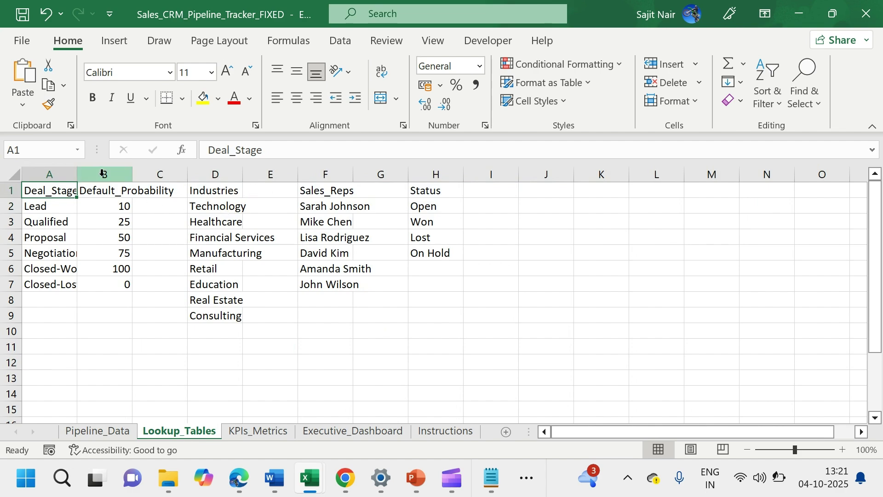
{"action": "left_click", "coordinate": [235, 208]}
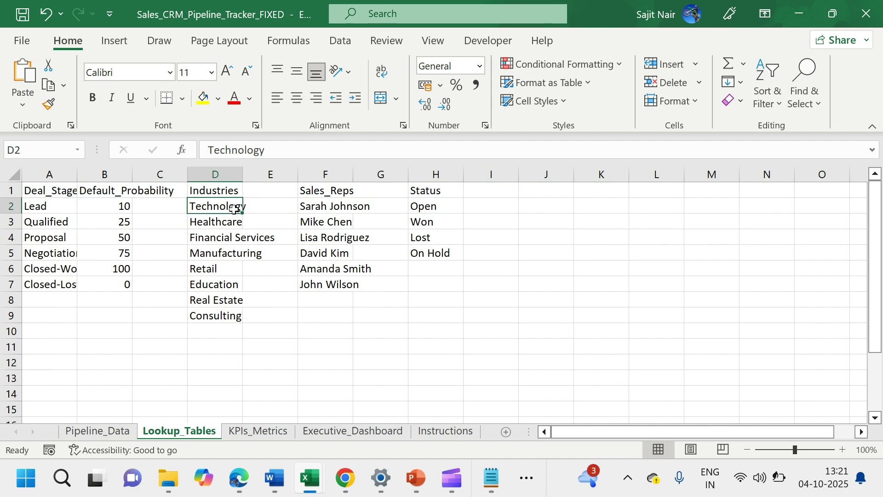
{"action": "left_click", "coordinate": [114, 431]}
{"action": "left_click", "coordinate": [363, 217]}
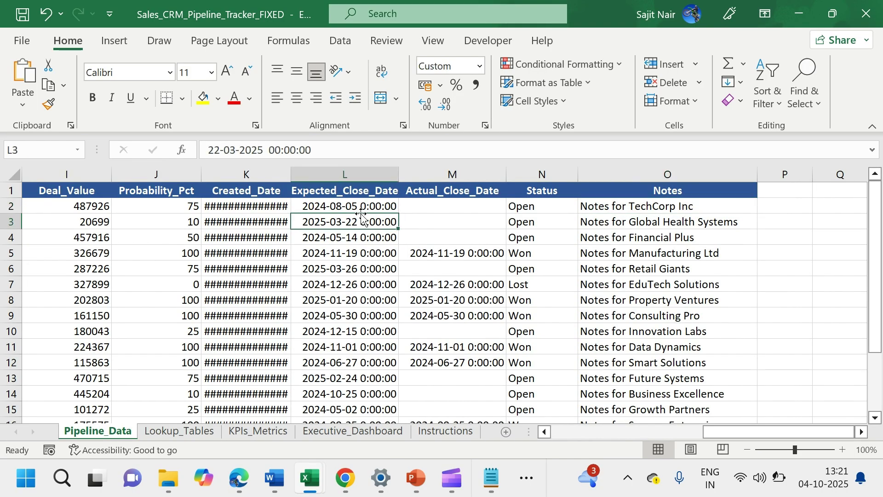
- Go to the KPIs_Metrics sheet and examine the metric list, including Total_Pipeline_Value and the total, open, won and lost deals
{"action": "left_click", "coordinate": [269, 435]}
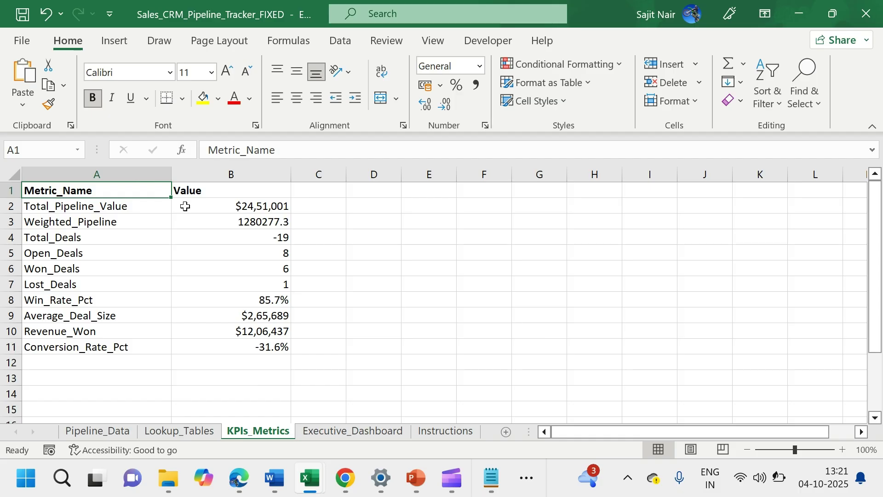
{"action": "left_click_drag", "start_coordinate": [129, 207], "coordinate": [107, 344]}
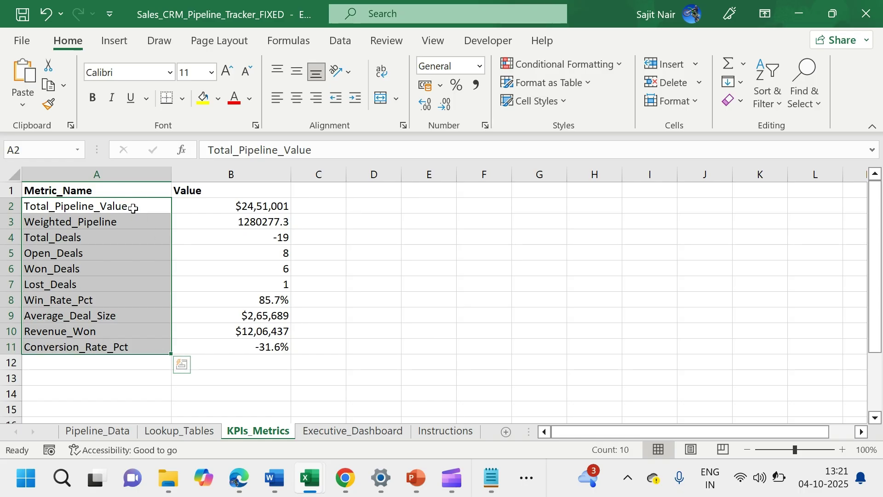
{"action": "left_click", "coordinate": [122, 207]}
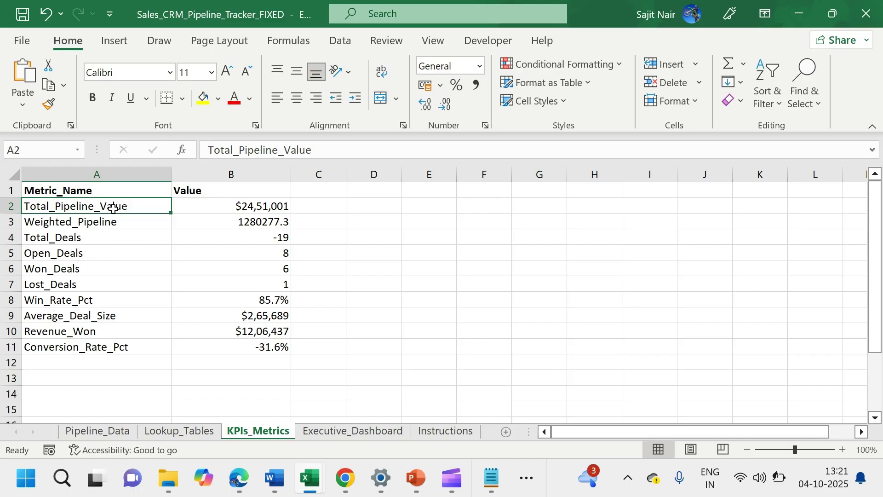
{"action": "left_click", "coordinate": [85, 237]}
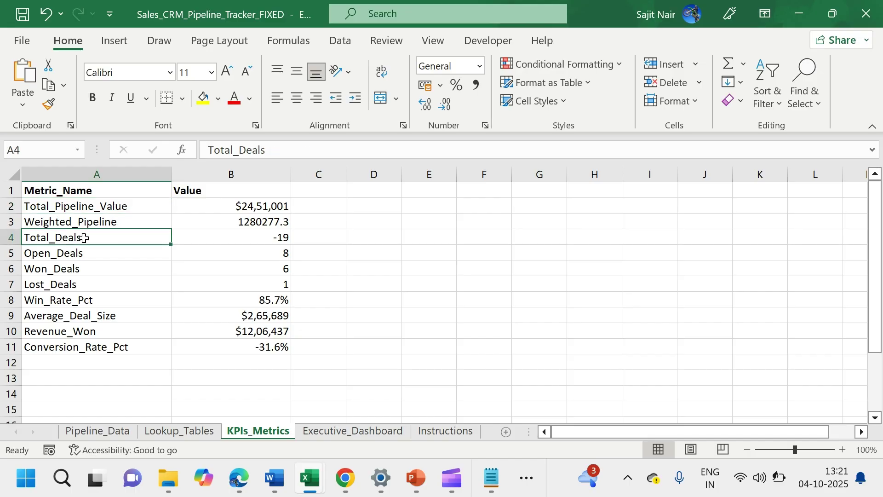
{"action": "left_click", "coordinate": [131, 251]}
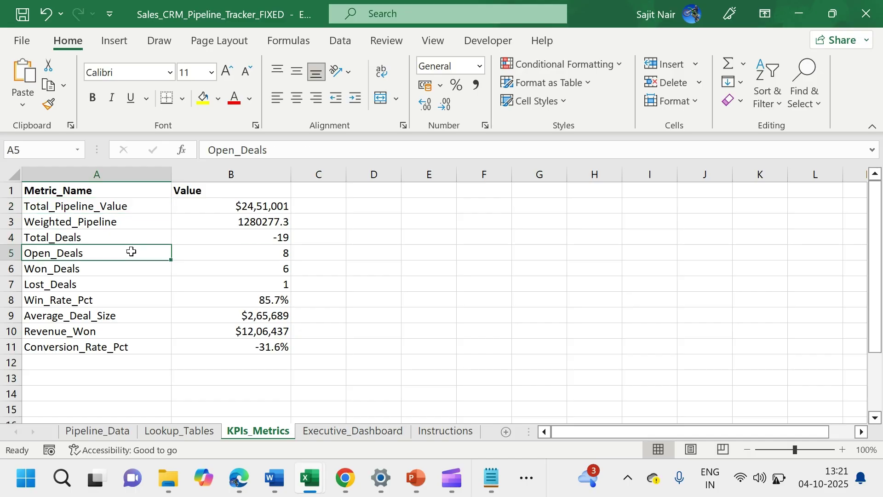
{"action": "left_click", "coordinate": [132, 269]}
{"action": "left_click", "coordinate": [122, 285]}
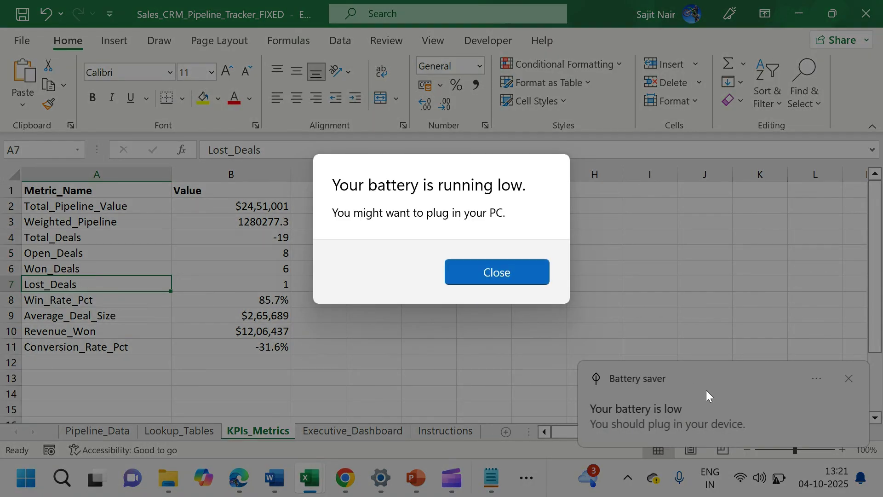
- Dismiss the low-battery alerts and inspect the Conversion_Rate_Pct formula on the KPIs_Metrics sheet
{"action": "left_click", "coordinate": [518, 275]}
{"action": "left_click", "coordinate": [849, 379]}
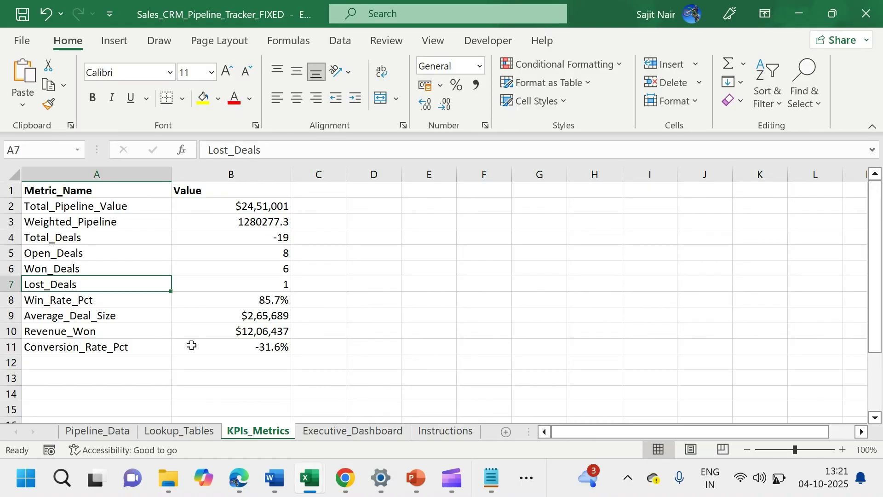
{"action": "left_click", "coordinate": [263, 351]}
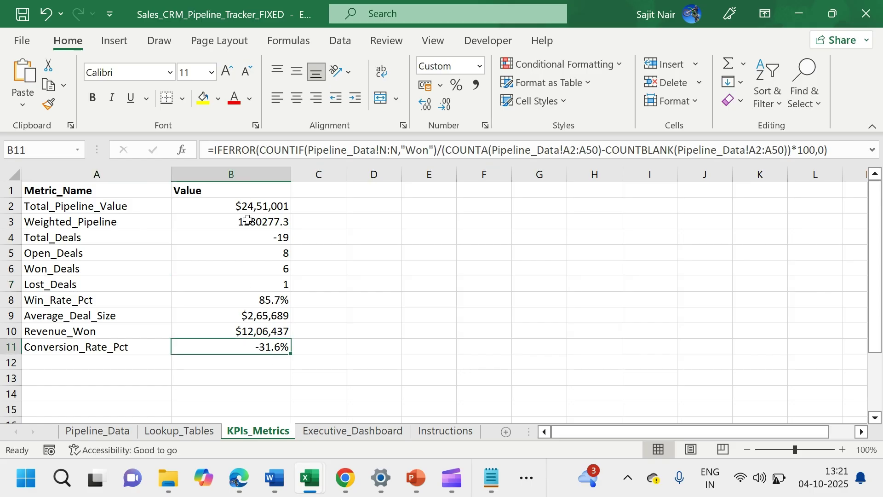
- Go to the Executive_Dashboard sheet and review the dashboard block from its title down to Conversion Rate (%)
{"action": "left_click", "coordinate": [376, 432]}
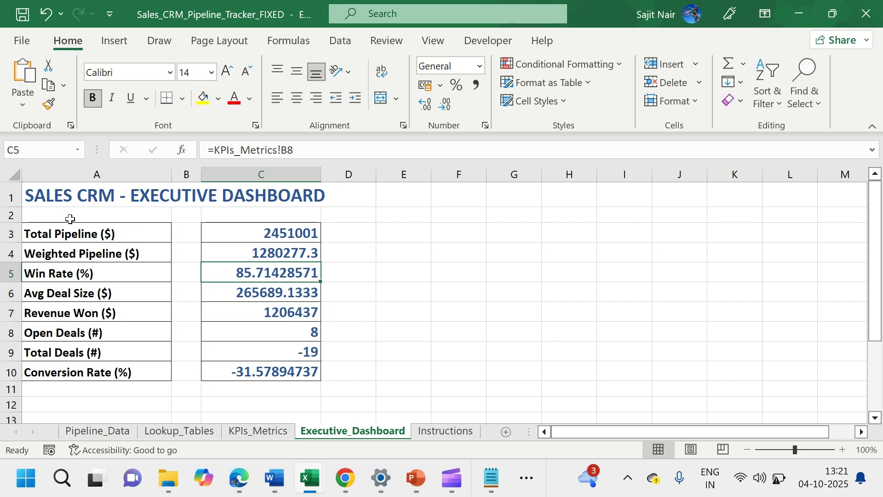
{"action": "left_click_drag", "start_coordinate": [297, 195], "coordinate": [128, 389]}
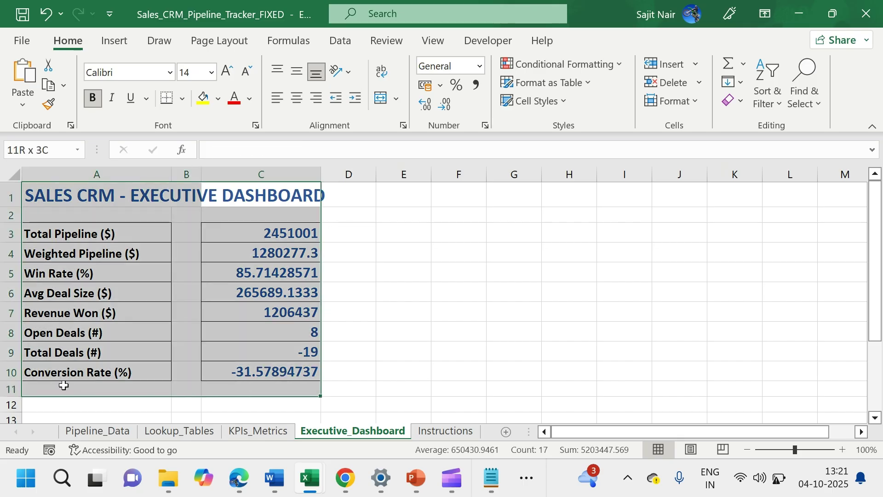
- On the Instructions sheet, make row 1 much taller and turn on Wrap text for the user guide
{"action": "left_click", "coordinate": [445, 431]}
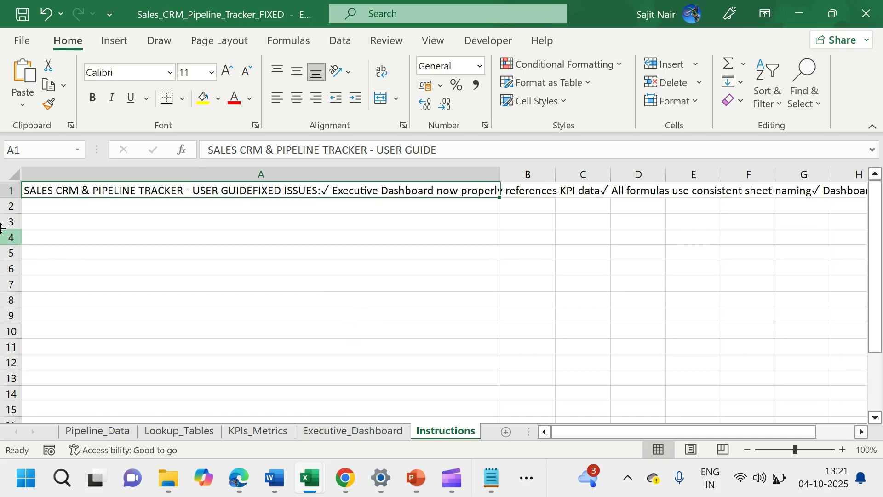
{"action": "left_click_drag", "start_coordinate": [16, 198], "coordinate": [11, 418]}
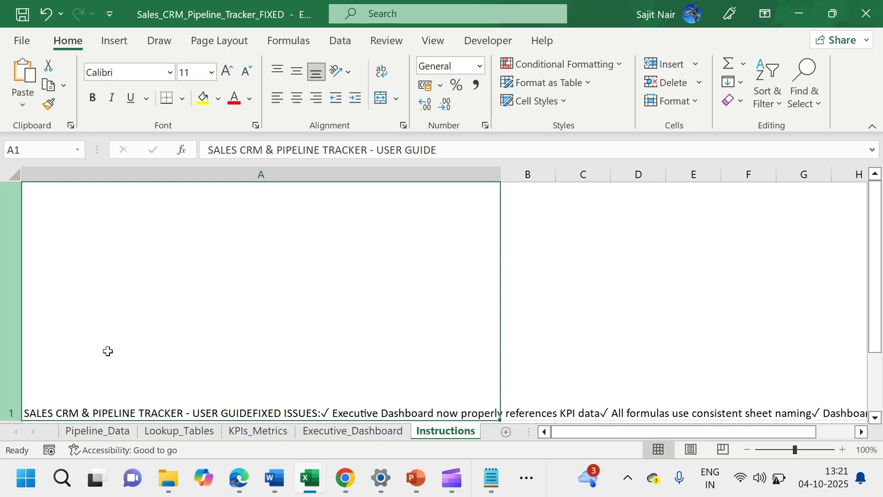
{"action": "right_click", "coordinate": [10, 210]}
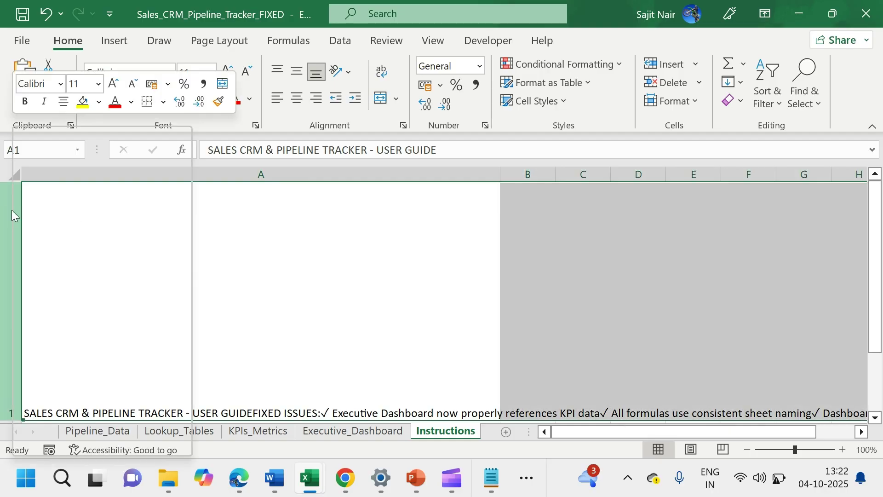
{"action": "left_click", "coordinate": [126, 375]}
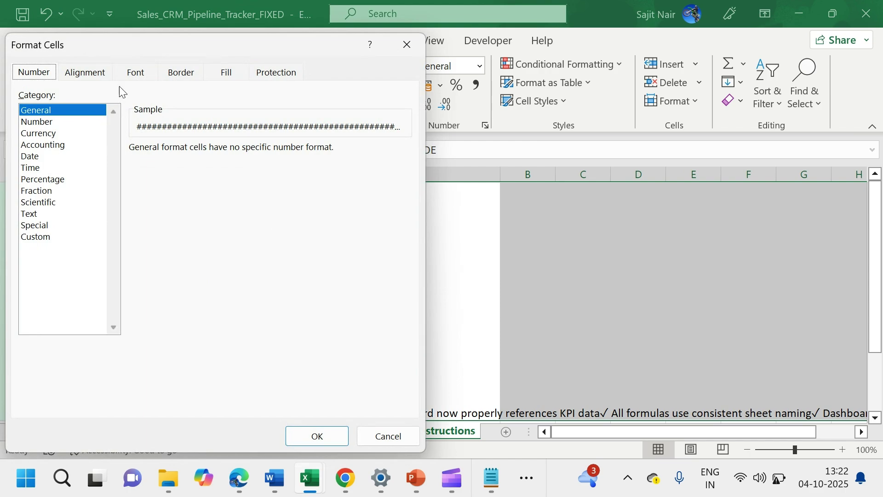
{"action": "left_click", "coordinate": [87, 79]}
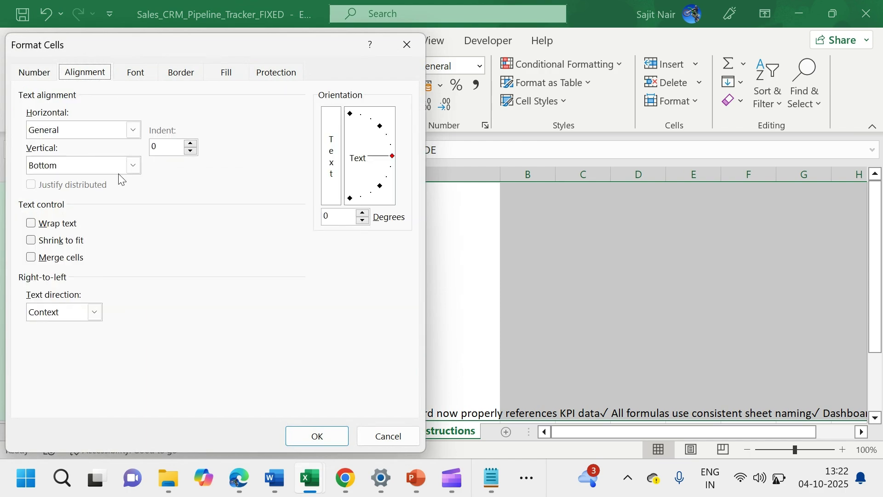
{"action": "left_click", "coordinate": [51, 224]}
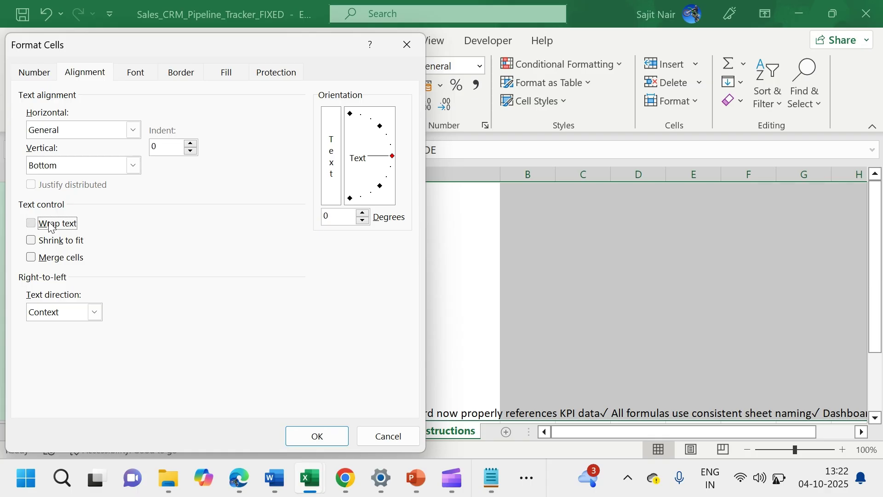
{"action": "left_click", "coordinate": [319, 436]}
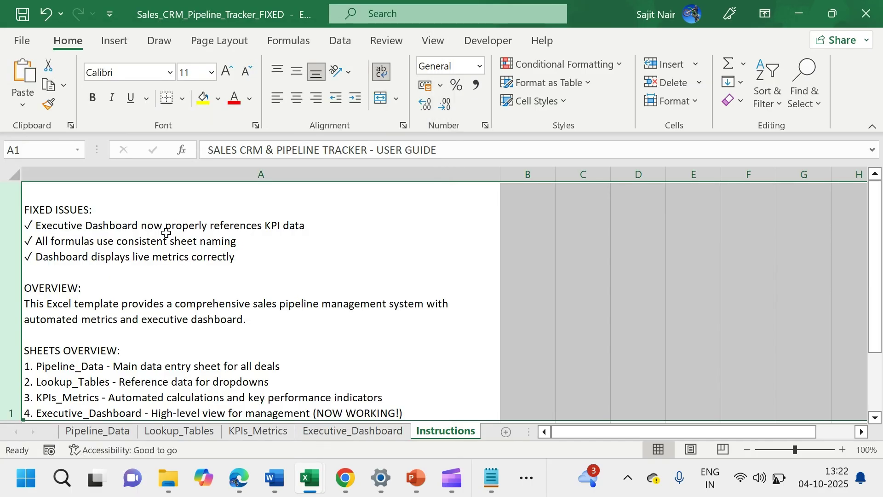
- Switch from the Excel workbooks to the Perplexity browser window containing the executive dashboard fix
{"action": "key", "text": "alt+Tab"}
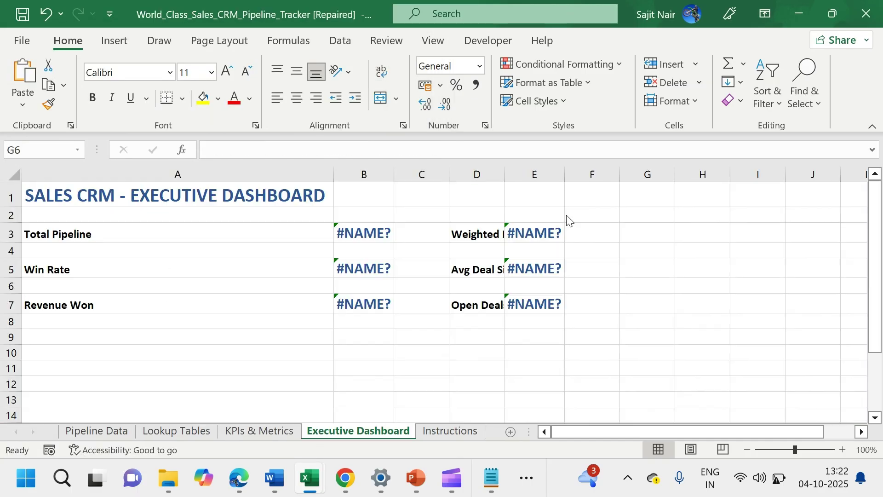
{"action": "key", "text": "alt+Tab"}
{"action": "key", "text": "alt+Tab"}
{"action": "key", "text": "alt+Tab"}
{"action": "key", "text": "alt+Tab"}
{"action": "key", "text": "alt+Tab"}
{"action": "key", "text": "alt+Tab"}
{"action": "key", "text": "alt+Tab"}
{"action": "key", "text": "alt+Tab"}
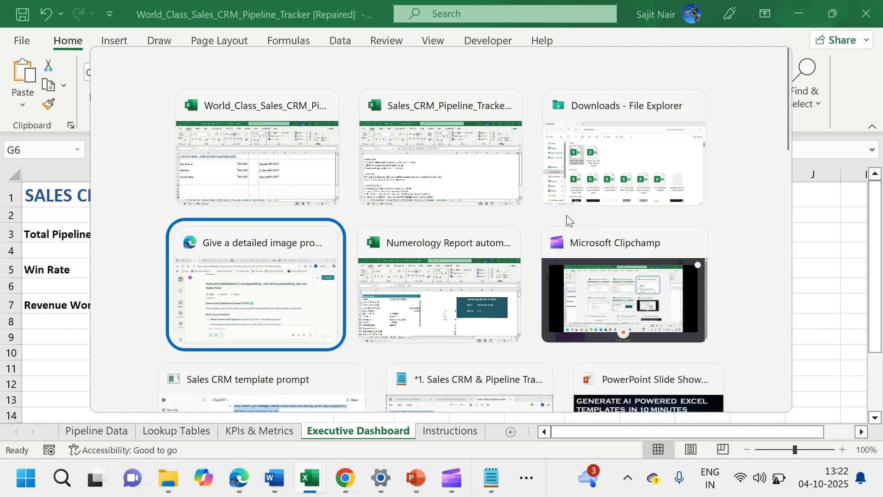